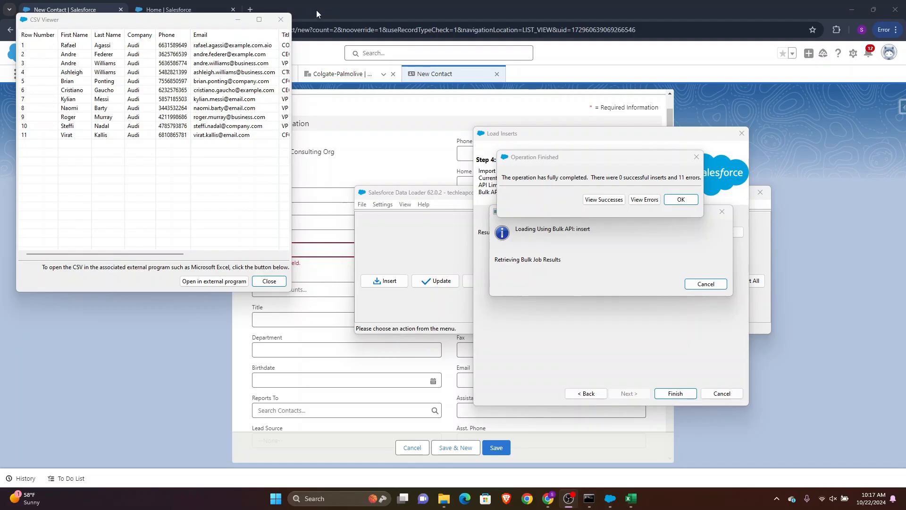
Show the Leads list in the Sales Console and open the first lead, from PepsiCo
left_click(59, 10)
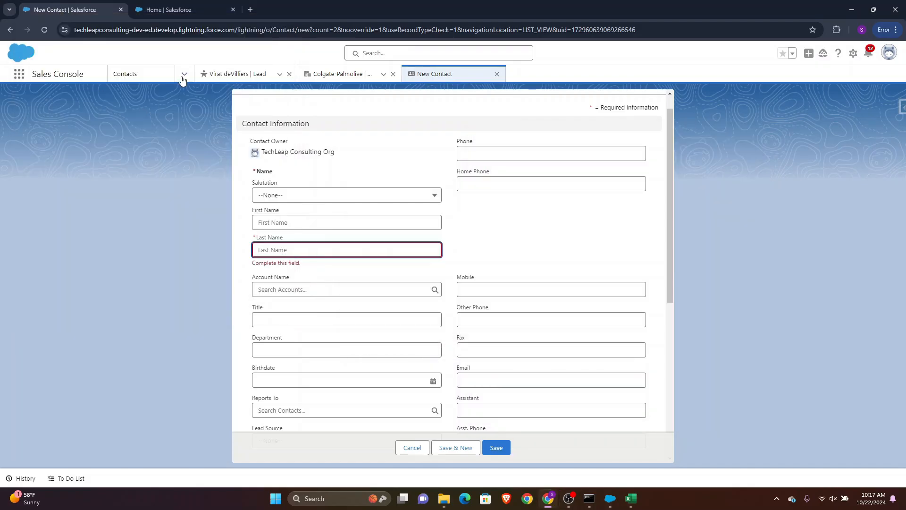
left_click(184, 75)
left_click(158, 118)
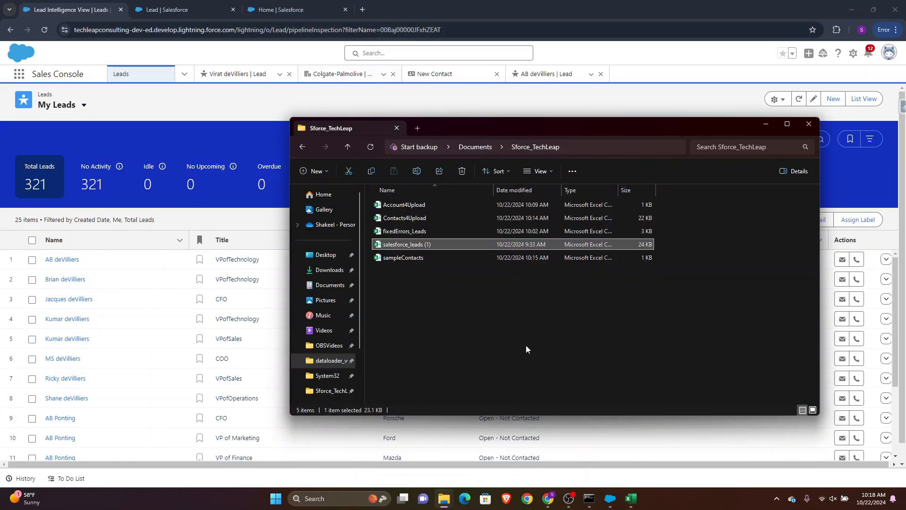
left_click(614, 502)
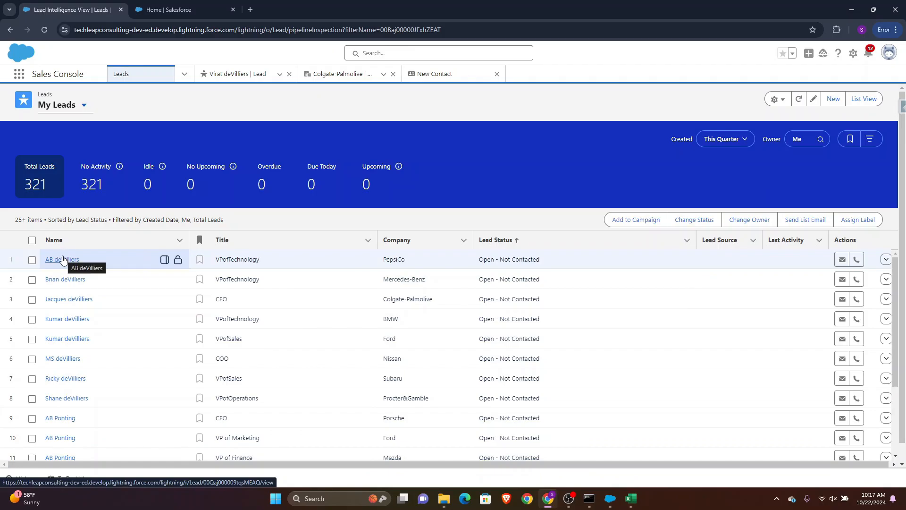
left_click(61, 258)
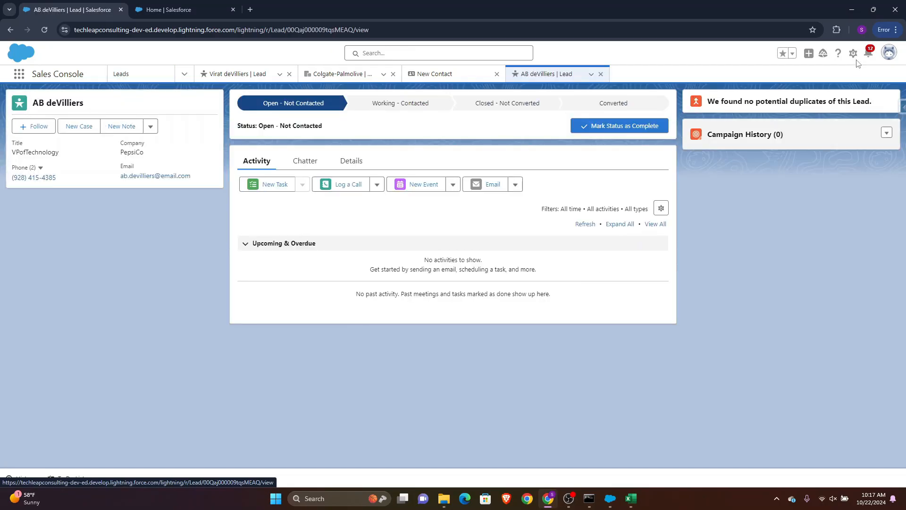
Open the Lead object's setup from the record and go to its Fields & Relationships
left_click(852, 53)
left_click(814, 194)
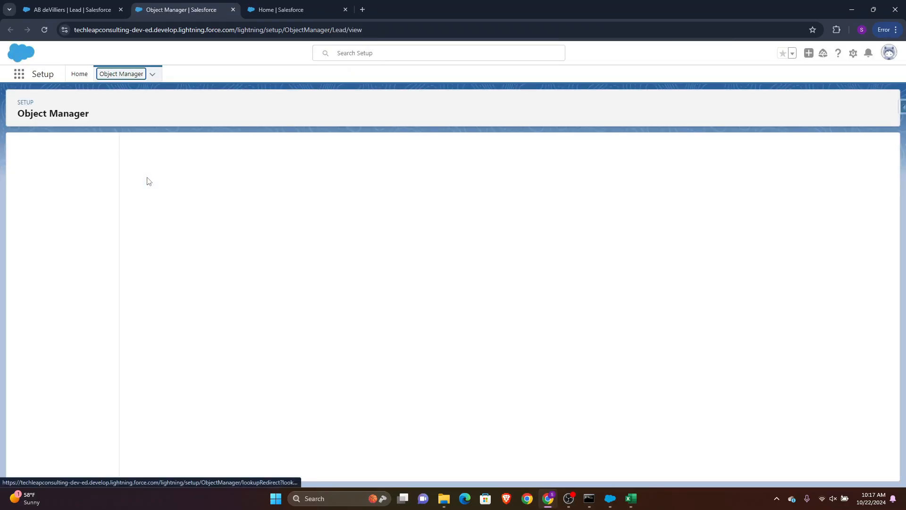
left_click(69, 168)
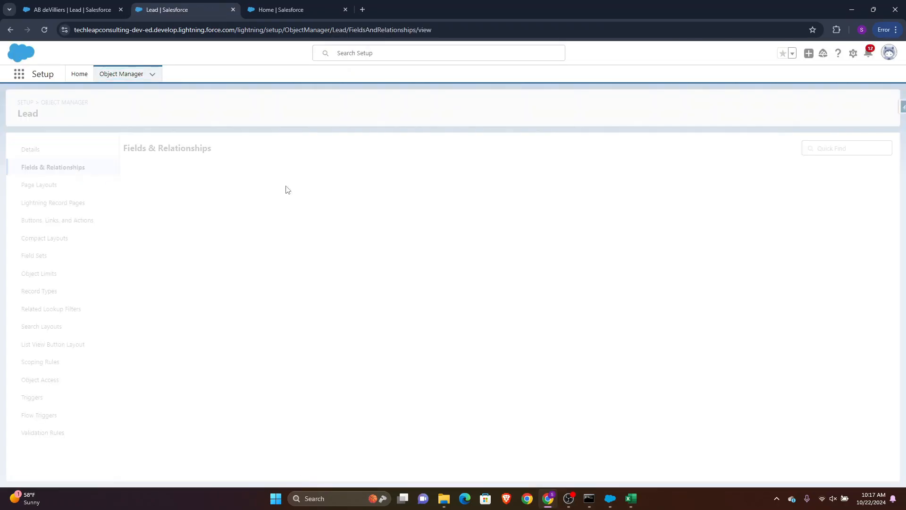
Search the lead fields for "stat", open Lead Status, and highlight its "Closed - Converted" picklist value
left_click(576, 150)
type("stat")
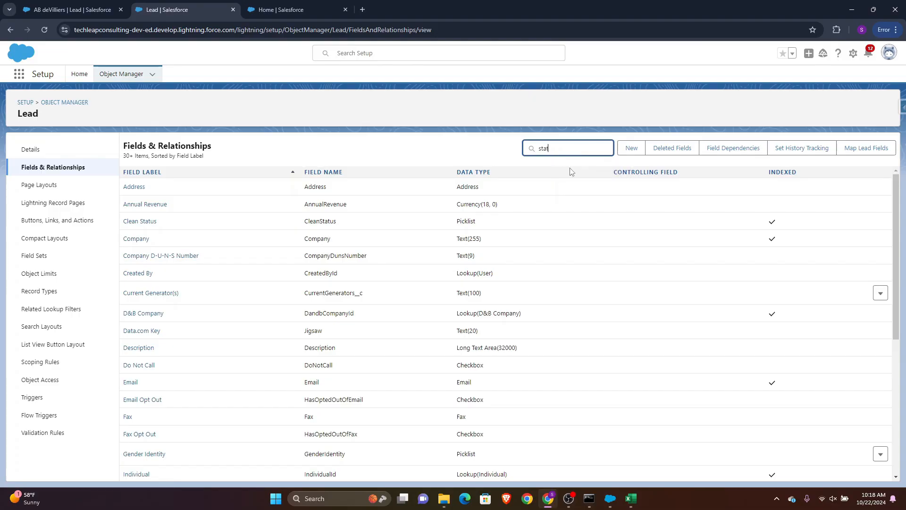
left_click(139, 207)
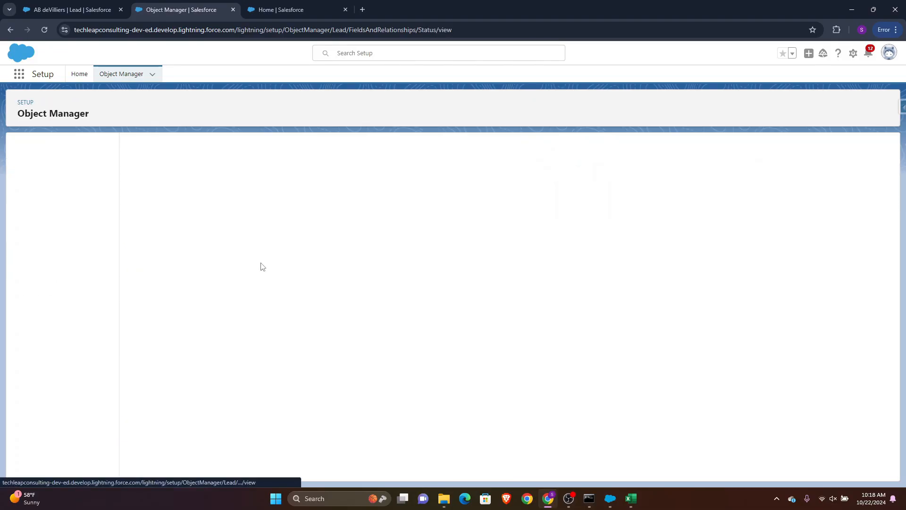
scroll(270, 390, "down", 2)
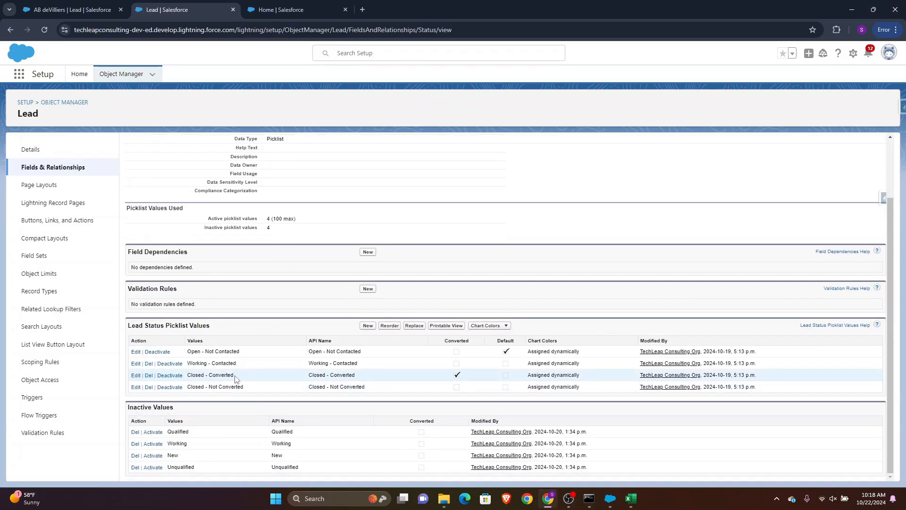
left_click_drag(235, 376, 188, 377)
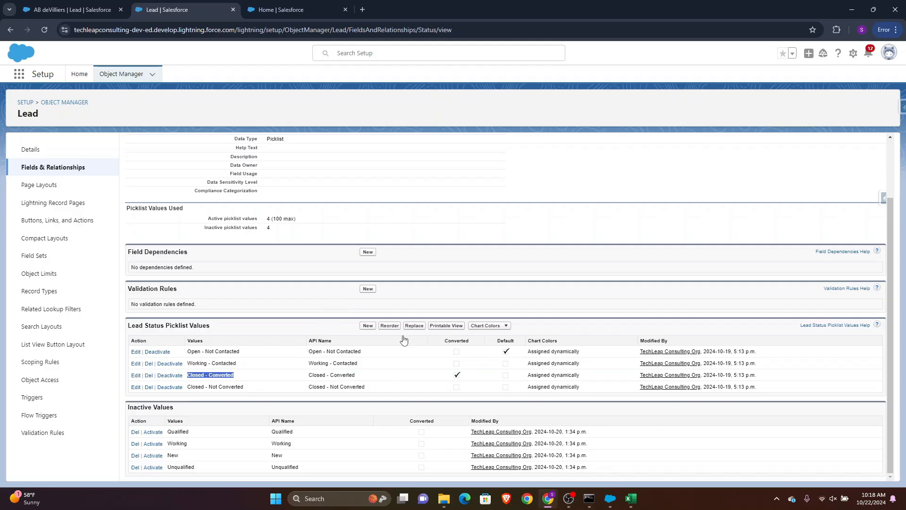
Return to the Sales Console and reopen the Leads list
left_click(58, 12)
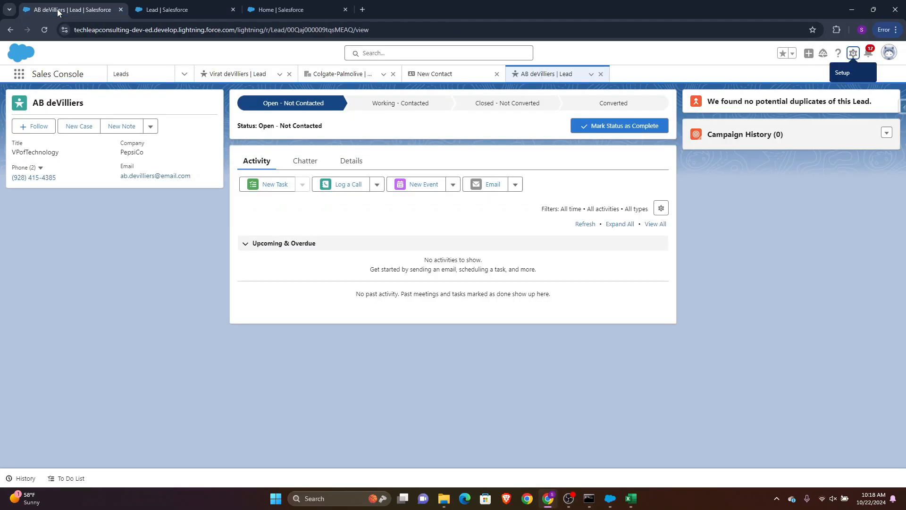
left_click(184, 74)
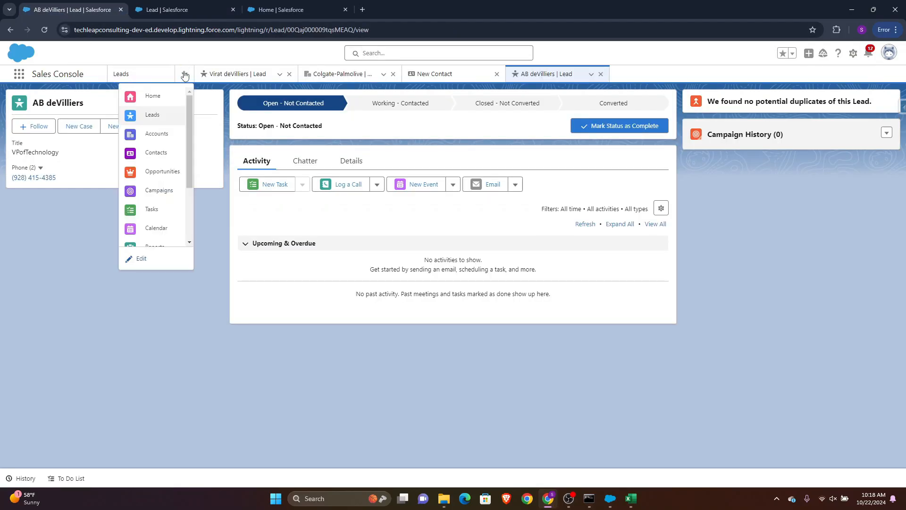
left_click(159, 118)
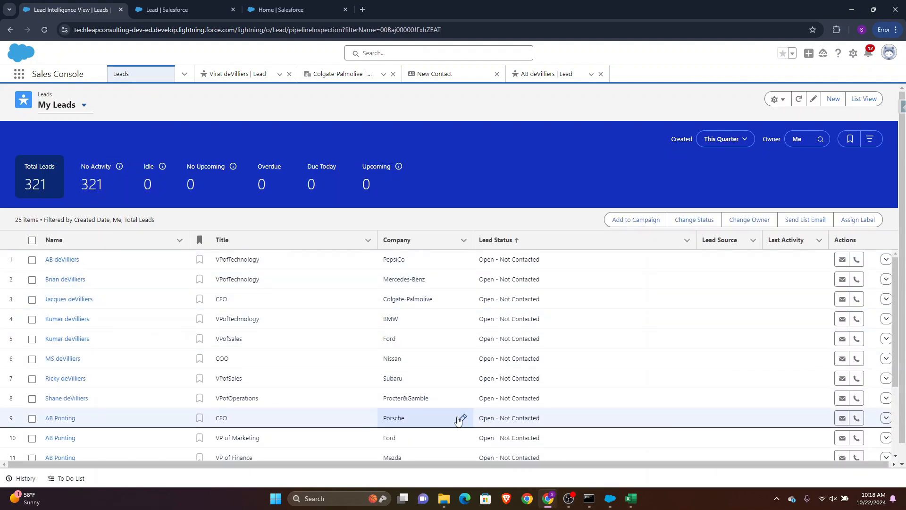
Switch to Data Loader, dismiss the finished insert operation, and start an export of the Lead object
left_click(612, 501)
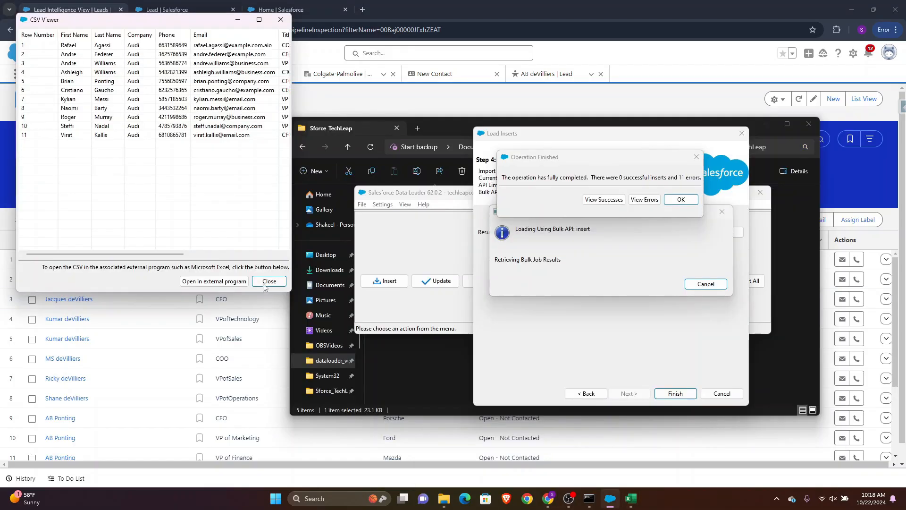
left_click(693, 202)
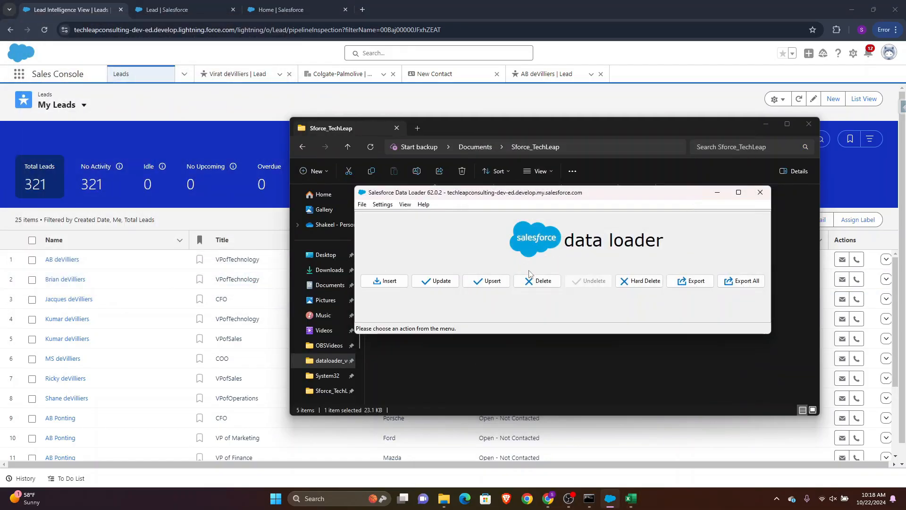
left_click(684, 282)
left_click(508, 271)
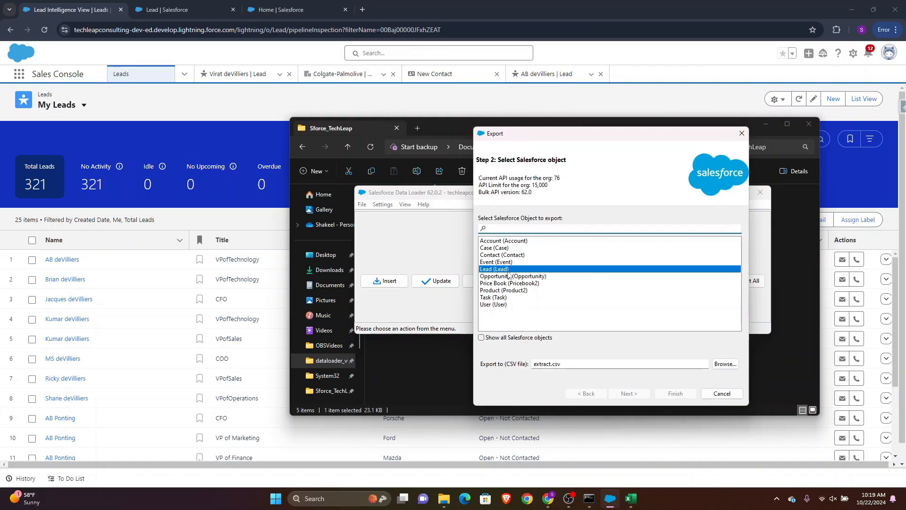
Set the export file to extractAllLeads.csv in the Sforce_TechLeap documents folder and continue to the query step
left_click(550, 365)
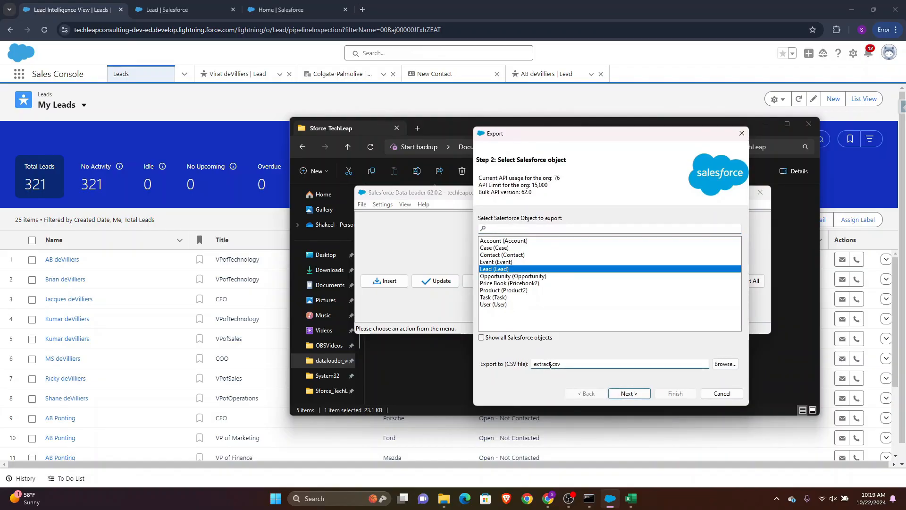
left_click(726, 365)
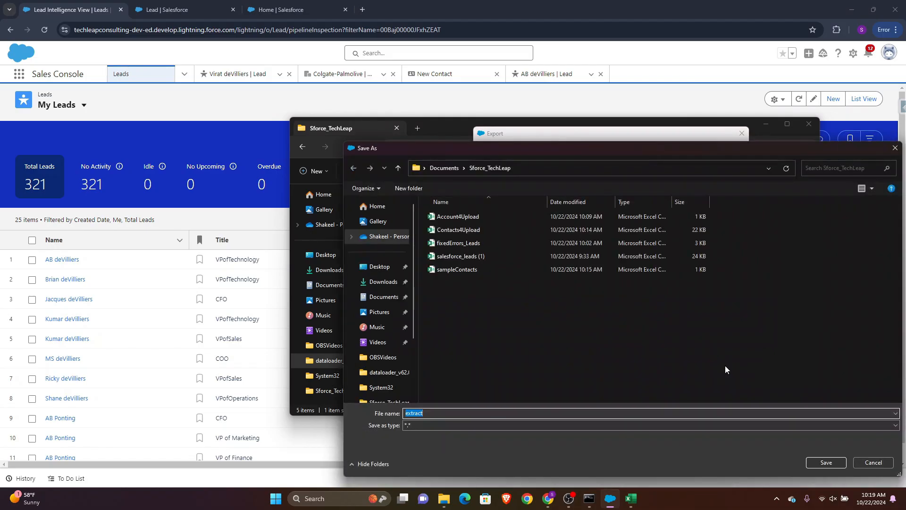
left_click(827, 462)
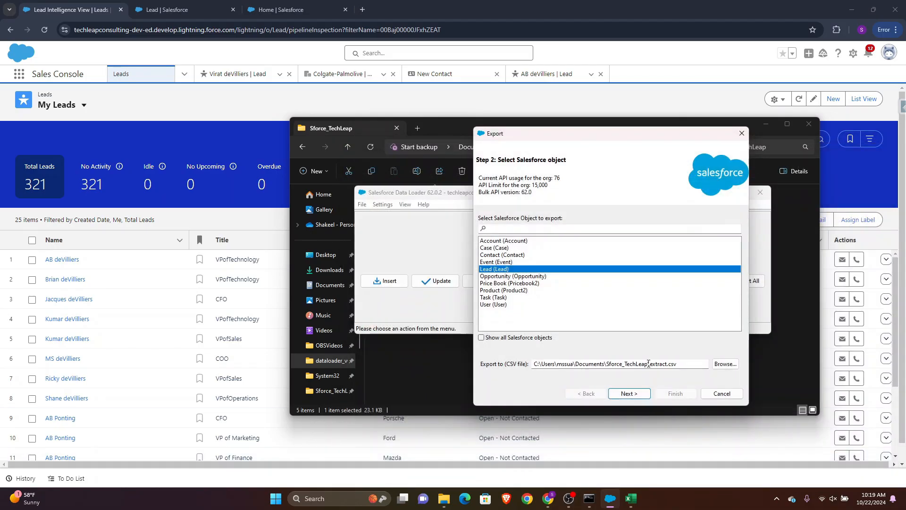
left_click(669, 364)
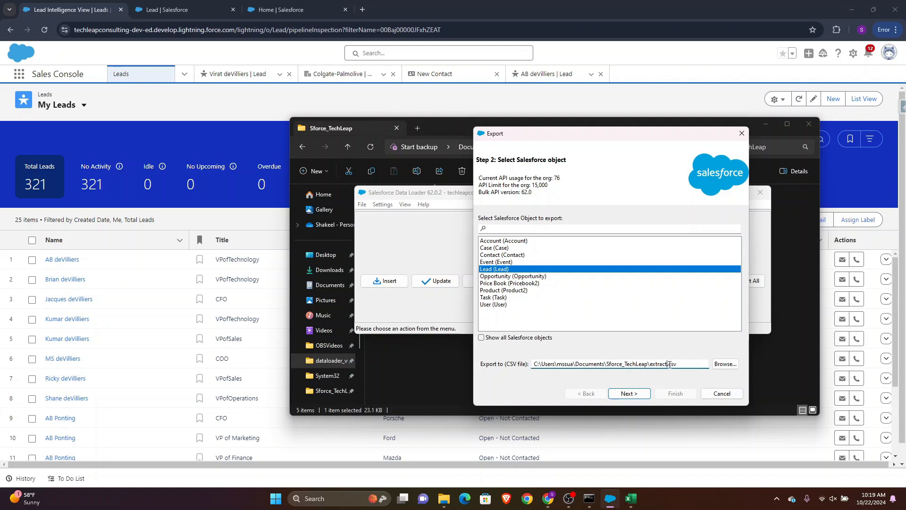
type("AllLeadd.cs")
key("BackSpace")
type("s")
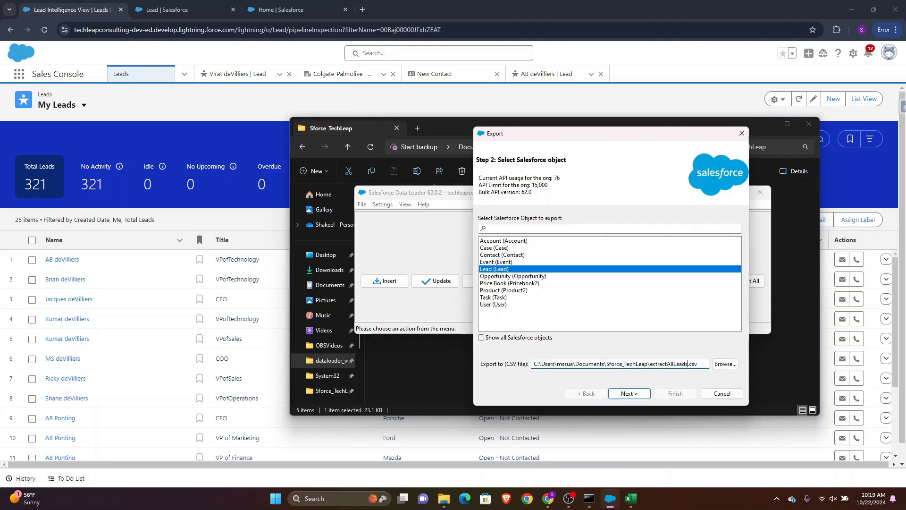
left_click(632, 394)
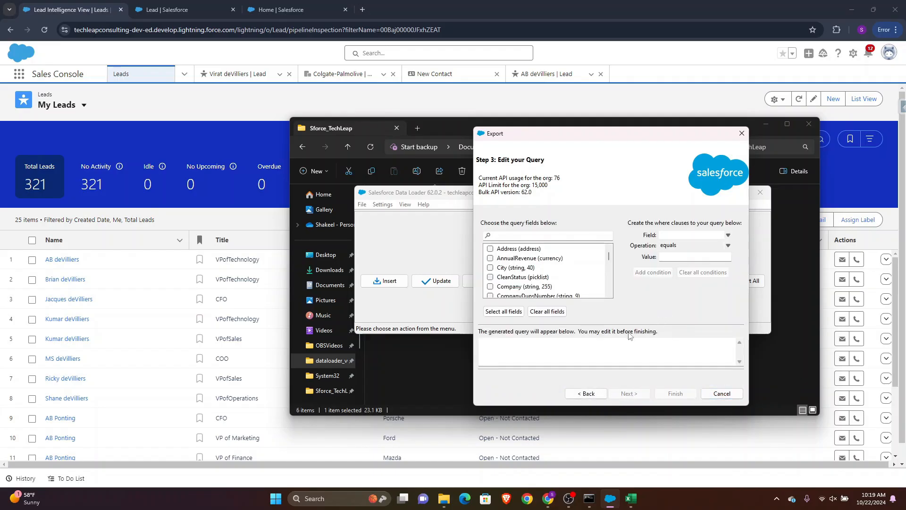
Run the export with the query "select id, lastname, status from lead" and dismiss the completion dialog
left_click(553, 348)
type("se")
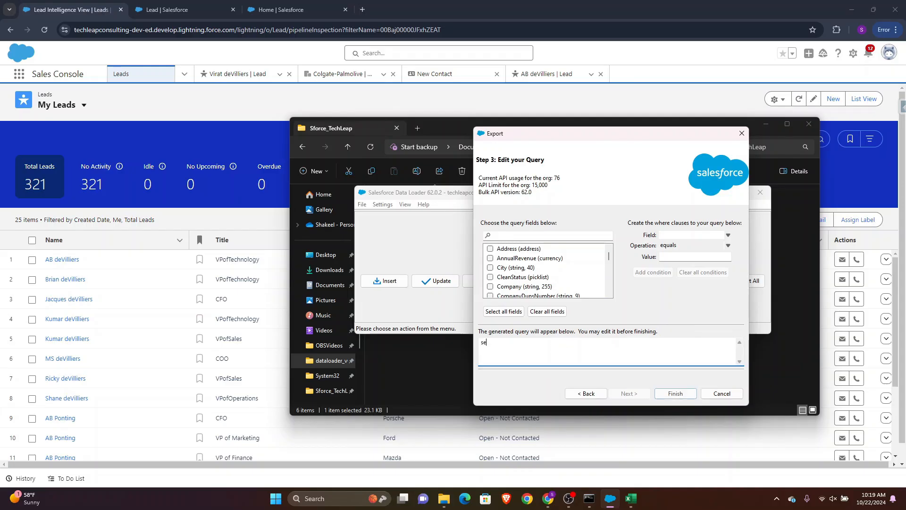
type("lect id, lastname, status from lead")
left_click(668, 395)
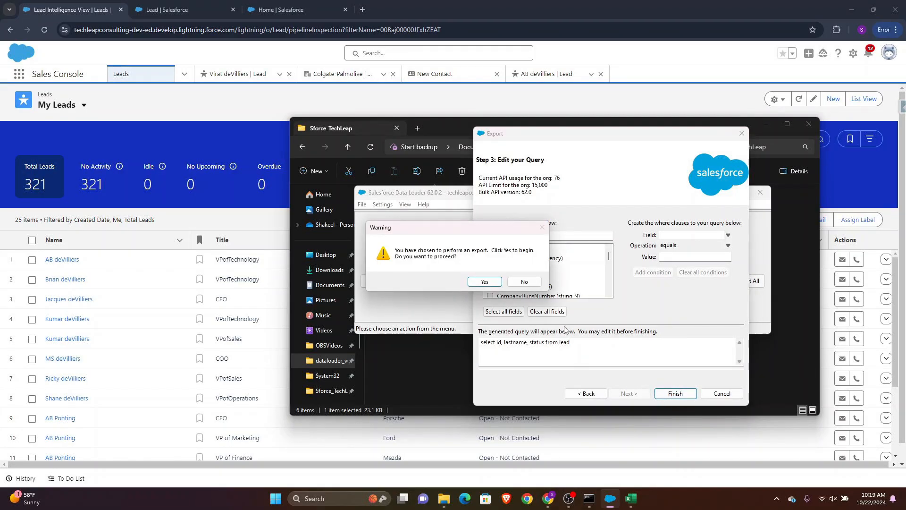
left_click(483, 280)
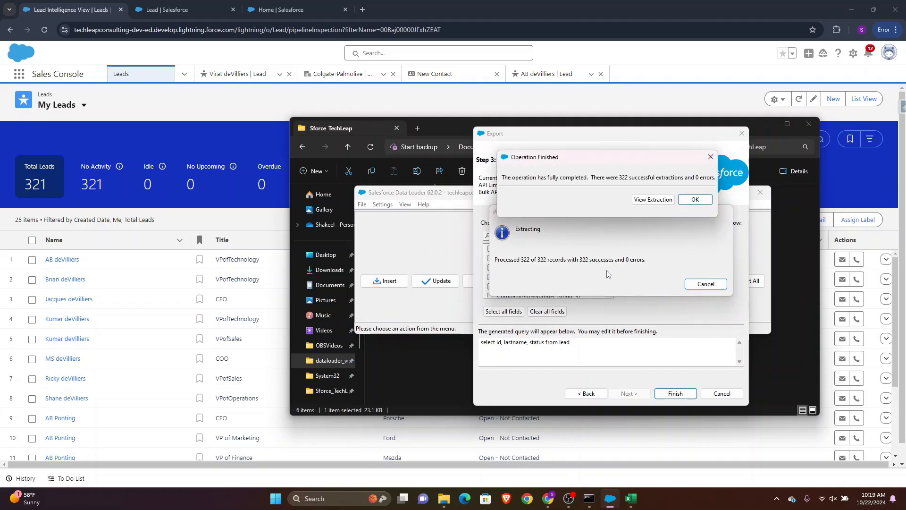
left_click(698, 198)
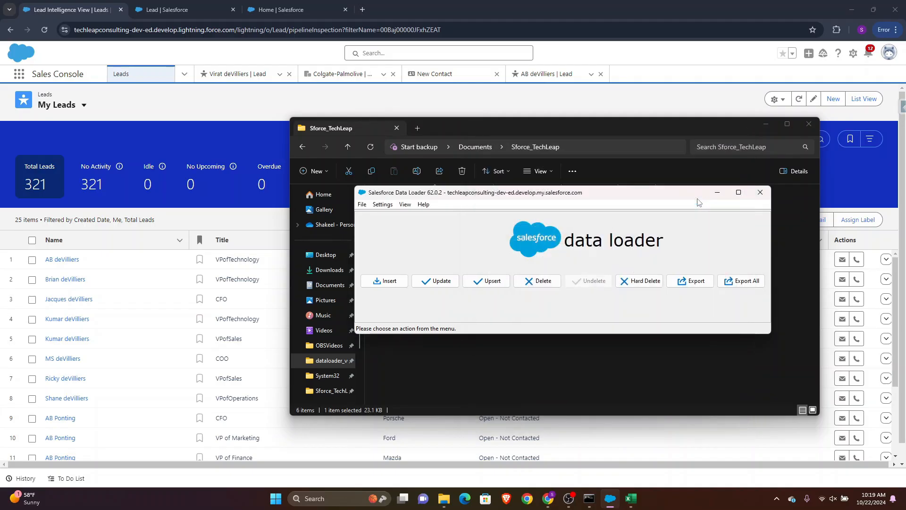
Open extractAllLeads from the Sforce_TechLeap folder in Excel and auto-fit all column widths
left_click(448, 497)
left_click(460, 453)
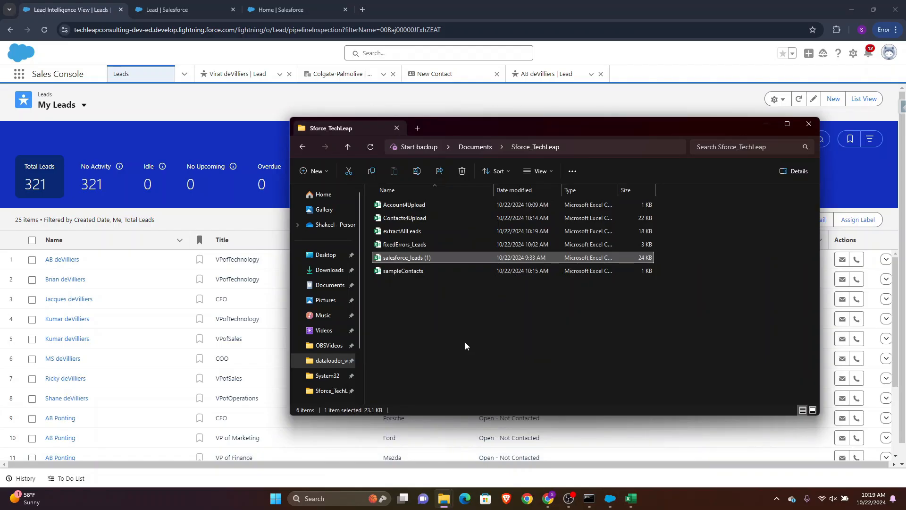
left_click(411, 233)
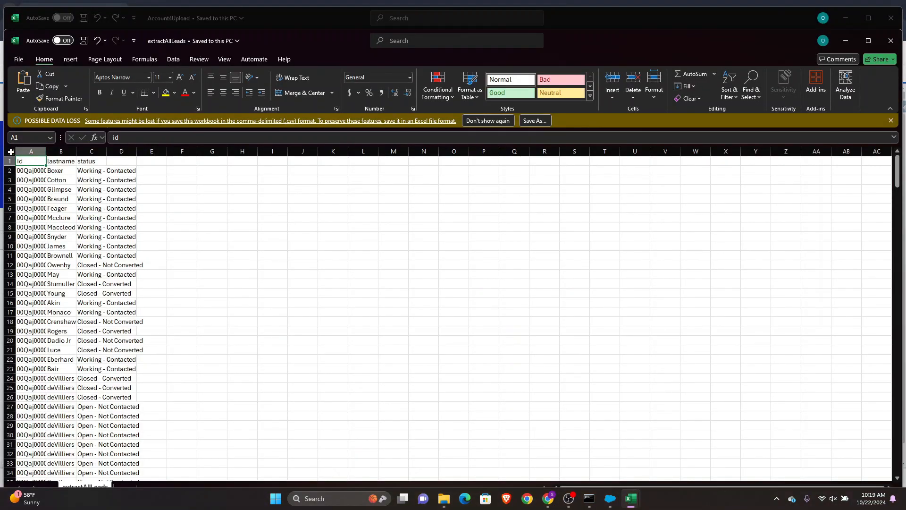
left_click(14, 151)
double_click(46, 151)
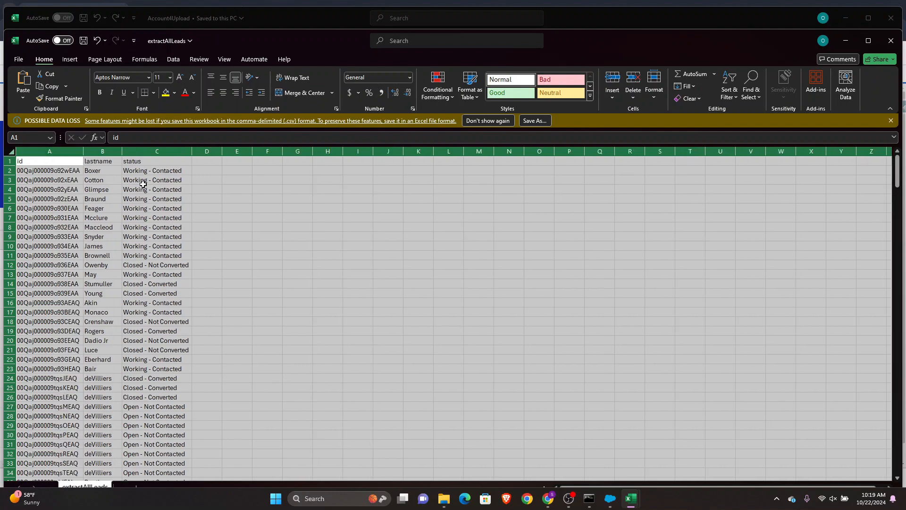
After checking the Lead Status picklist, set cell C2 to "Closed - Converted" and fill it down the status column
left_click(158, 172)
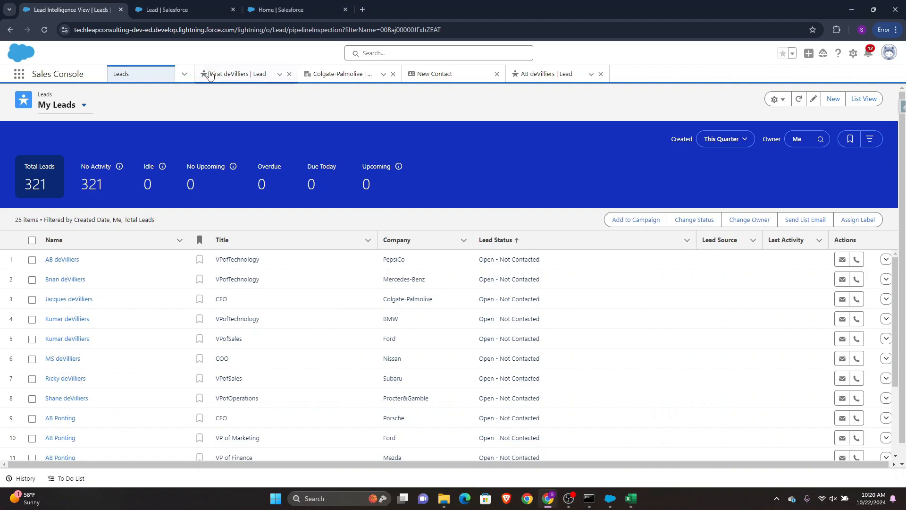
left_click(198, 10)
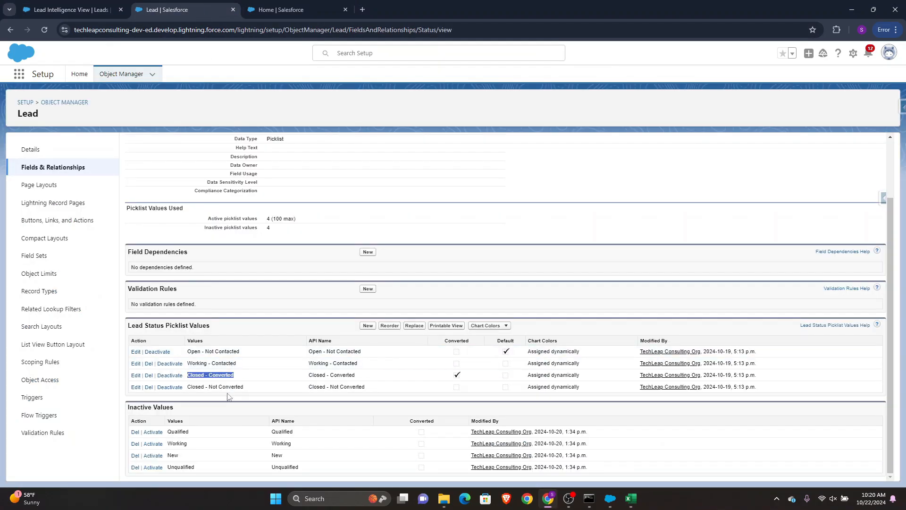
key("alt+Tab")
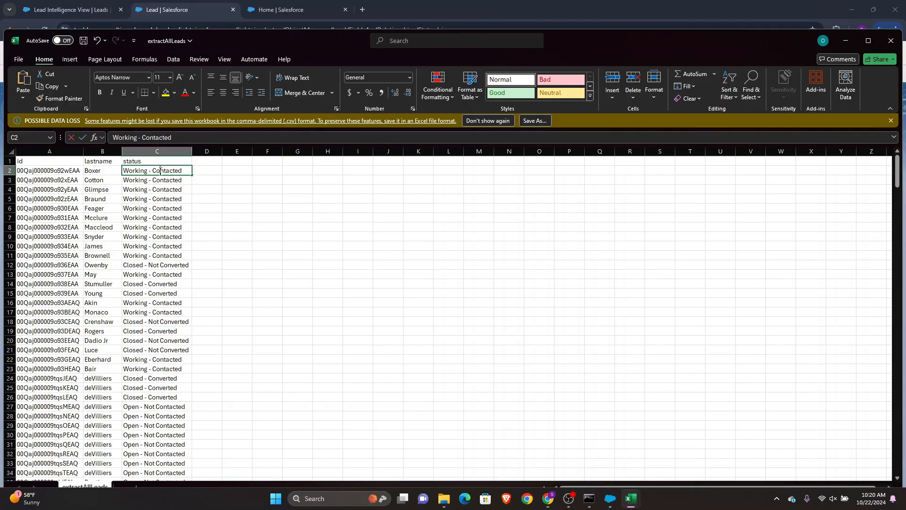
double_click(160, 171)
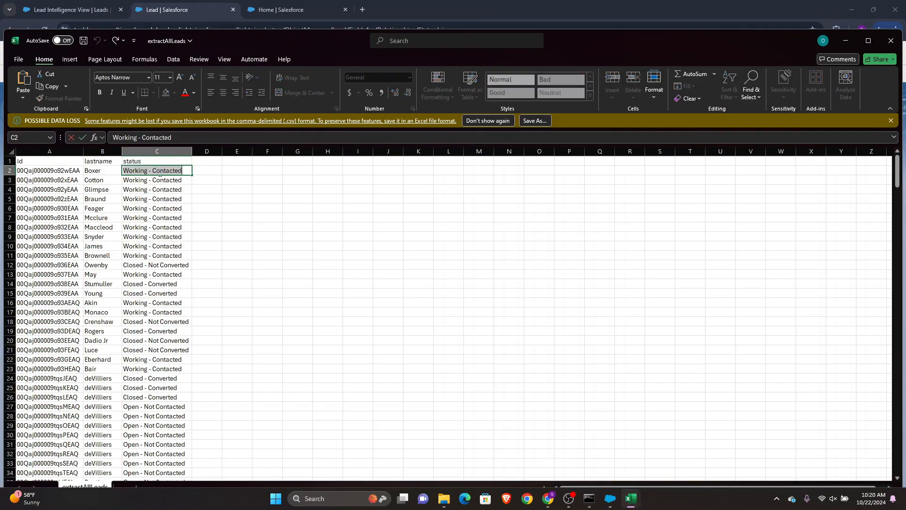
type("Closed - Converted")
key("ctrl+Return")
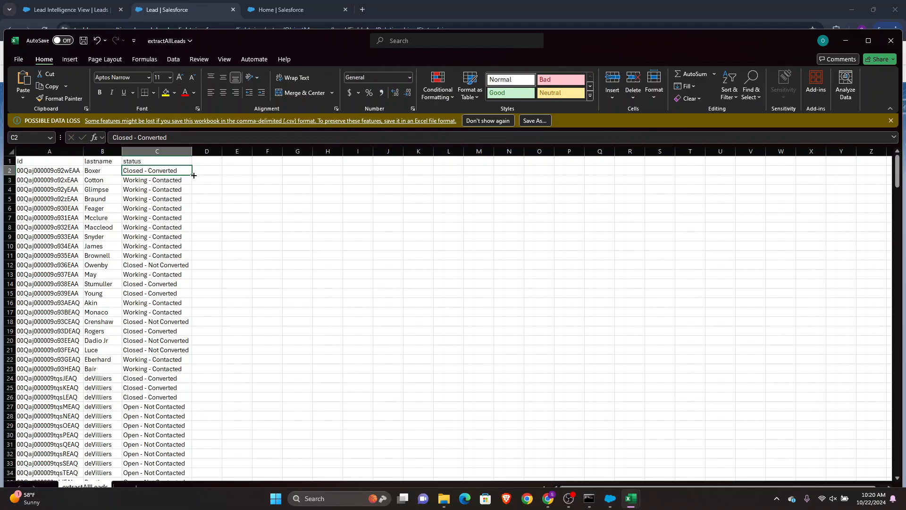
double_click(193, 175)
scroll(188, 272, "down", 20)
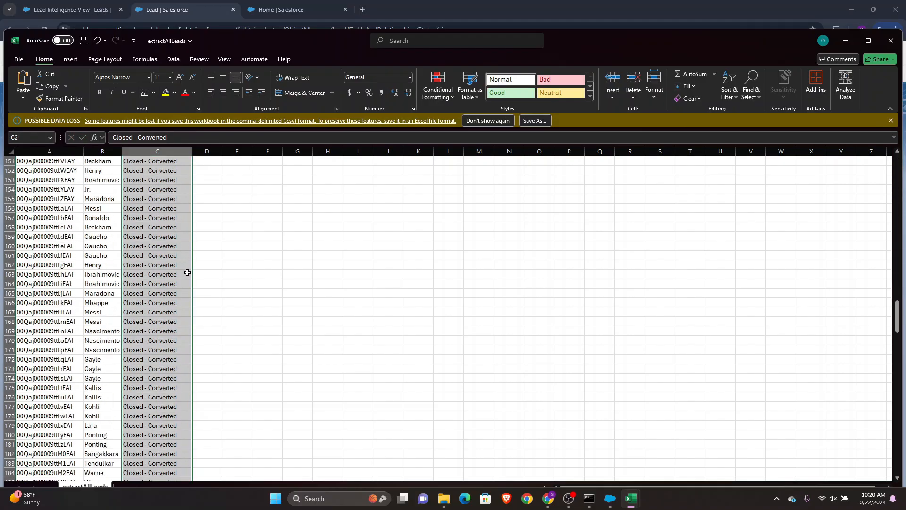
Check the filled status column down to its last row, save the extractAllLeads file and minimize Excel
scroll(188, 272, "down", 20)
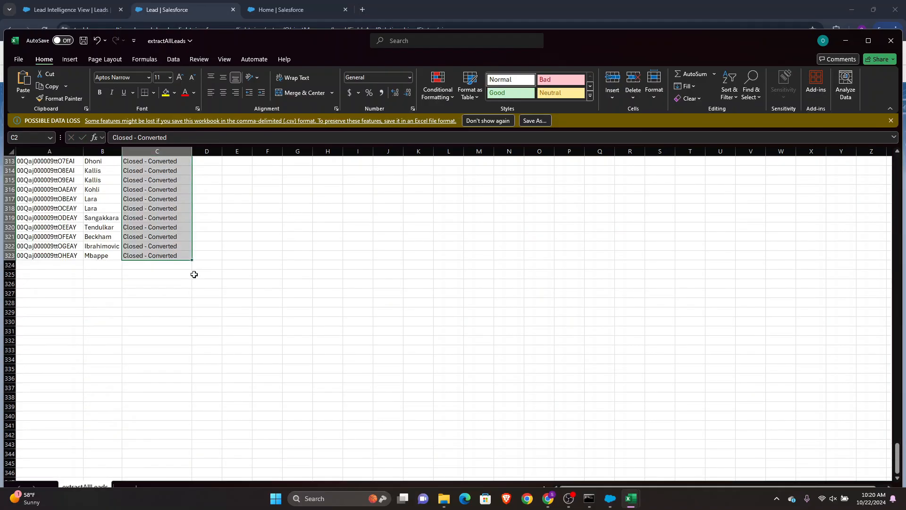
key("ctrl+s")
left_click(845, 41)
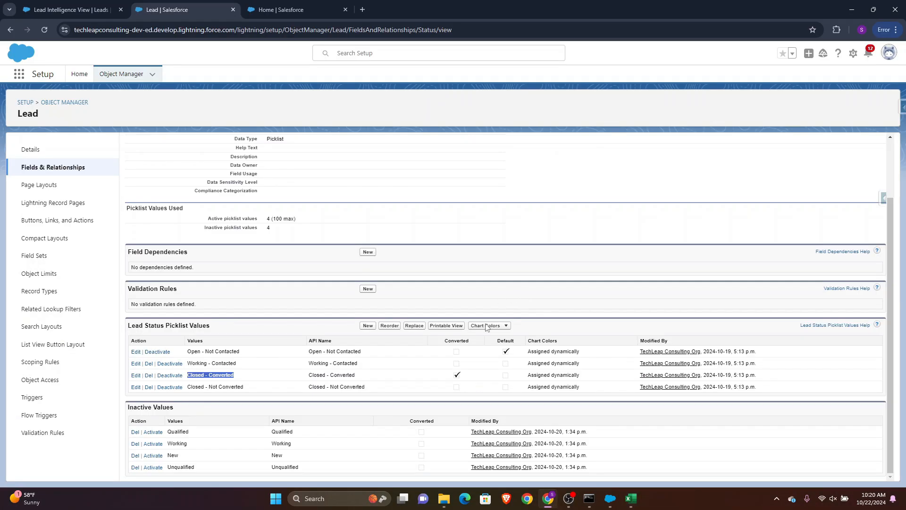
Show the My Leads list in the browser and bring Data Loader in front of it
left_click(610, 499)
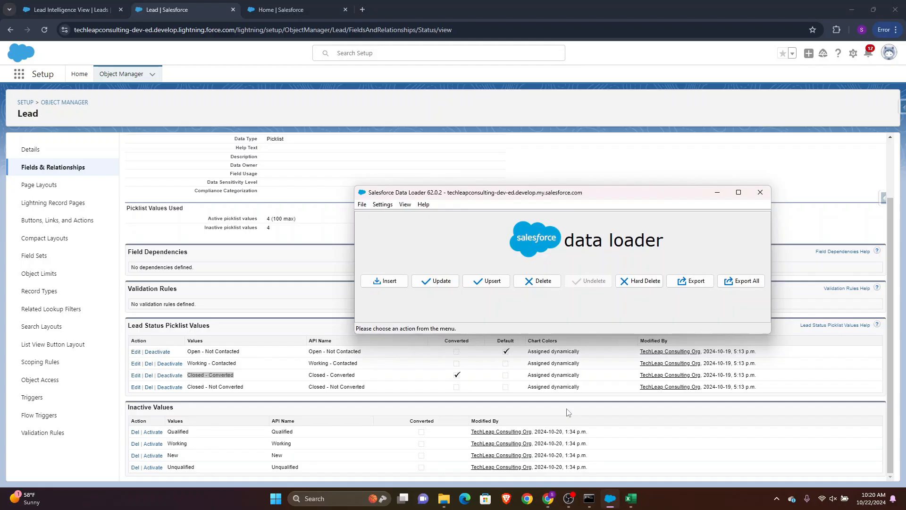
left_click(141, 91)
left_click(73, 12)
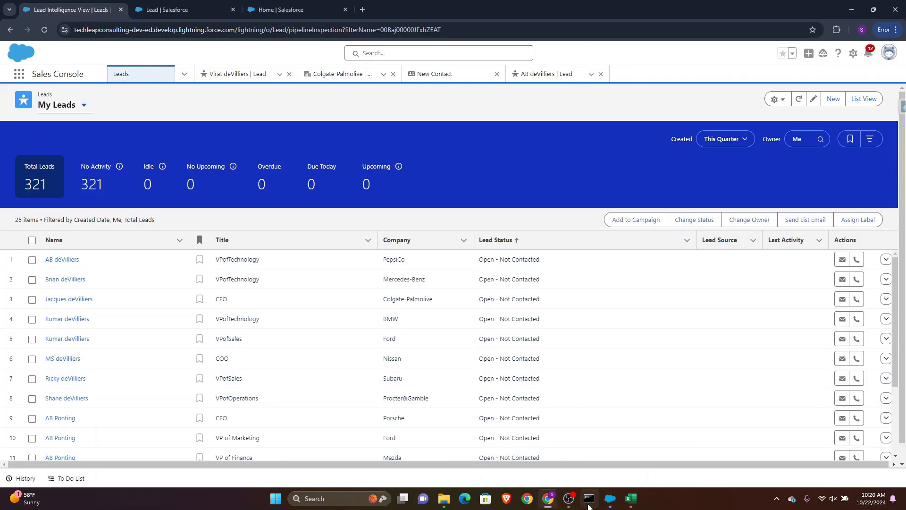
left_click(610, 498)
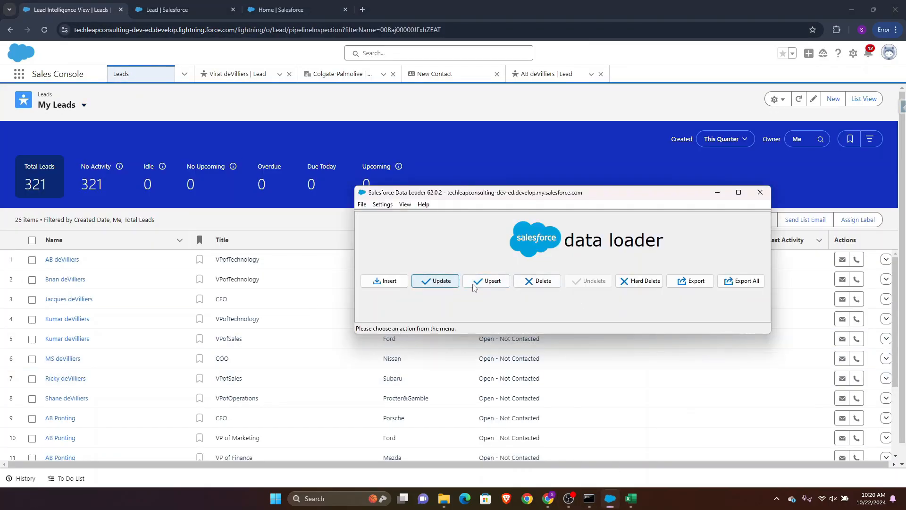
Start an upsert for the Lead object with extractAllLeads from the Sforce_TechLeap folder as the import CSV
left_click(474, 287)
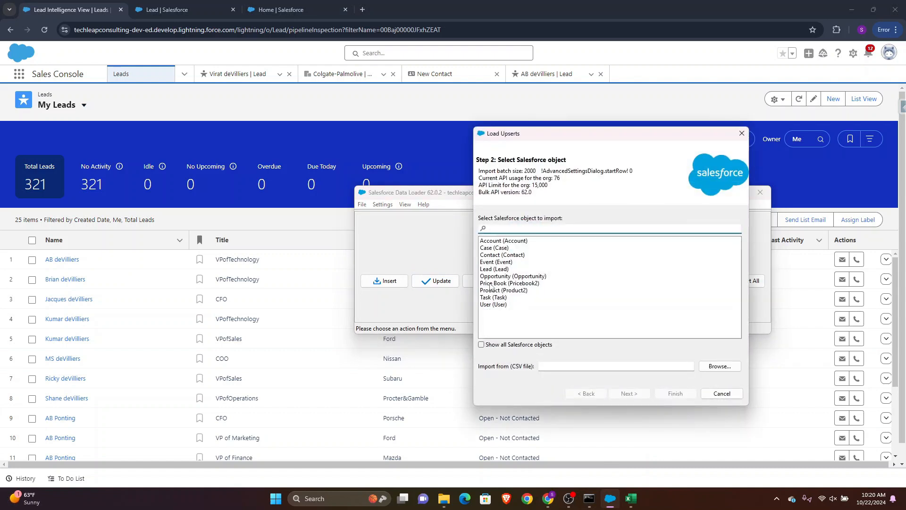
left_click(495, 269)
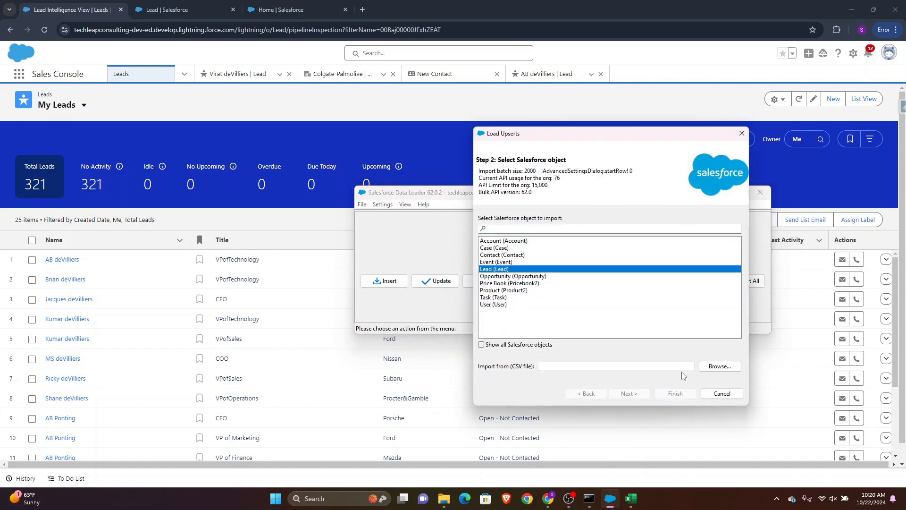
left_click(712, 366)
left_click(470, 243)
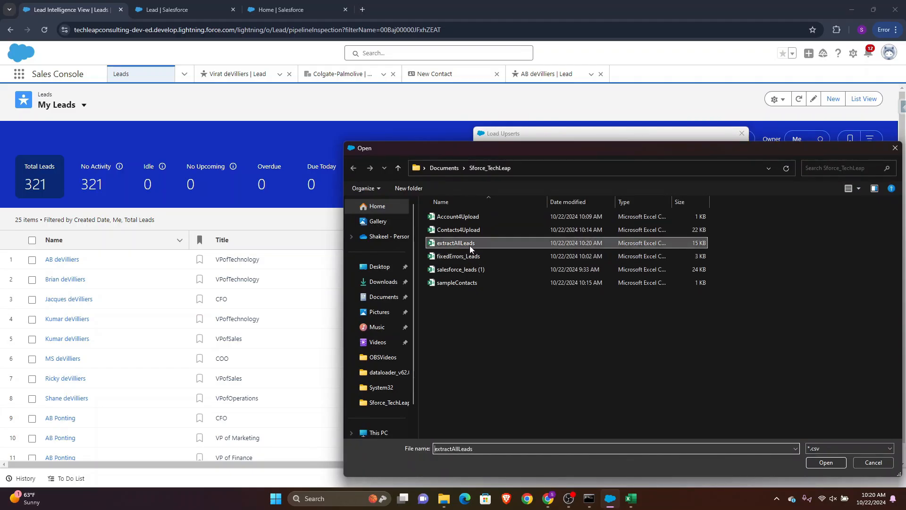
left_click(826, 463)
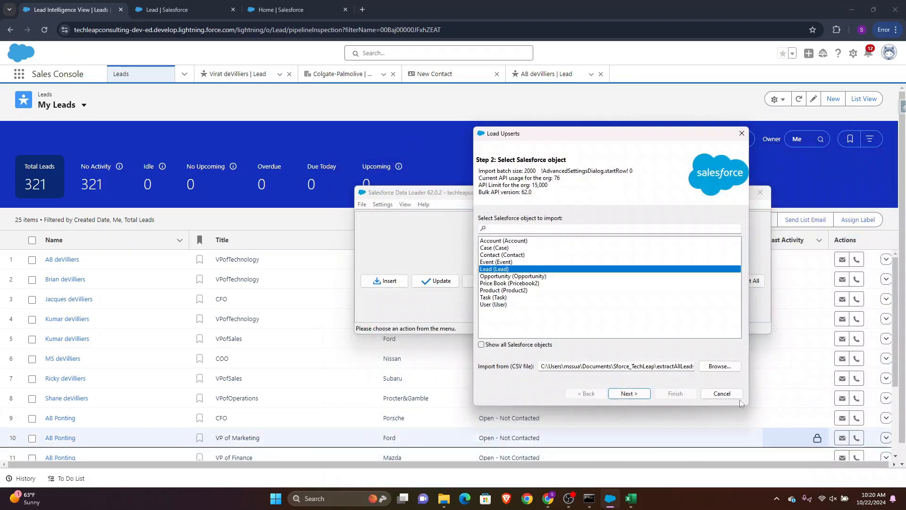
left_click(612, 395)
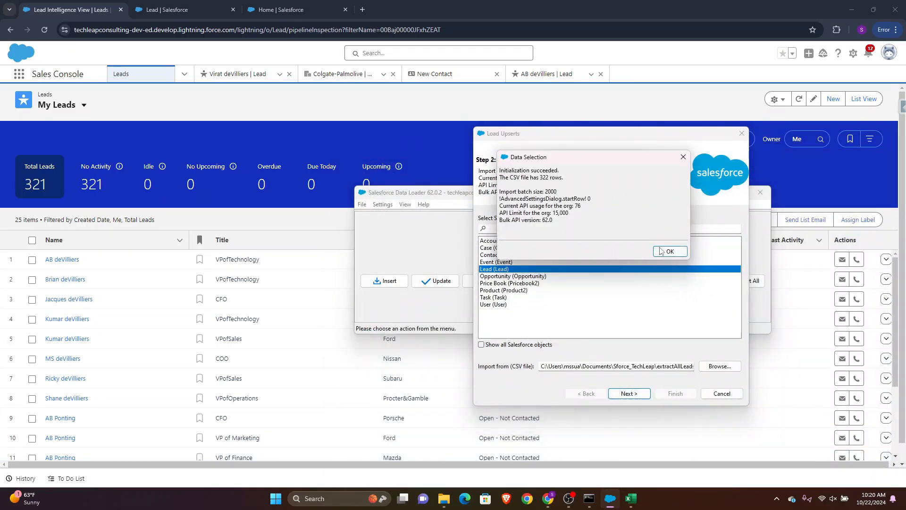
left_click(669, 251)
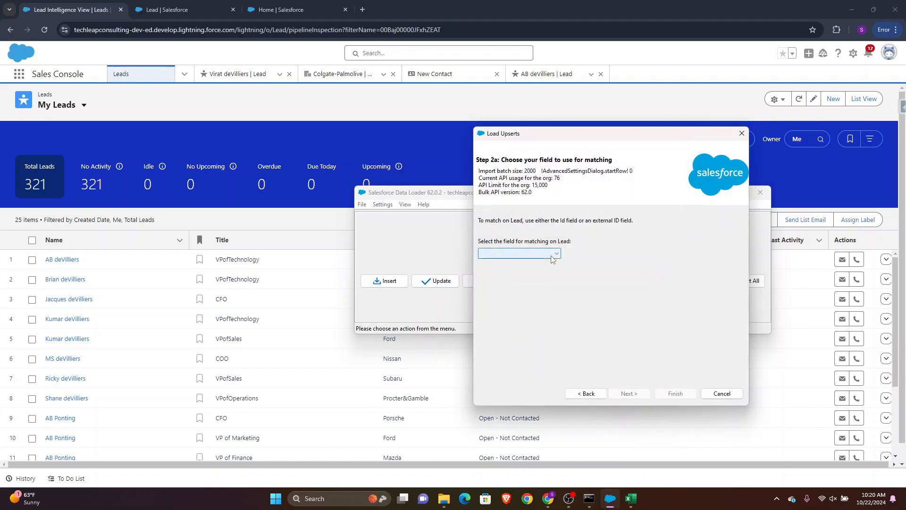
Match leads on the Id field, accept the existing column mapping and run the upsert with results saved to Downloads
left_click(554, 254)
left_click(528, 271)
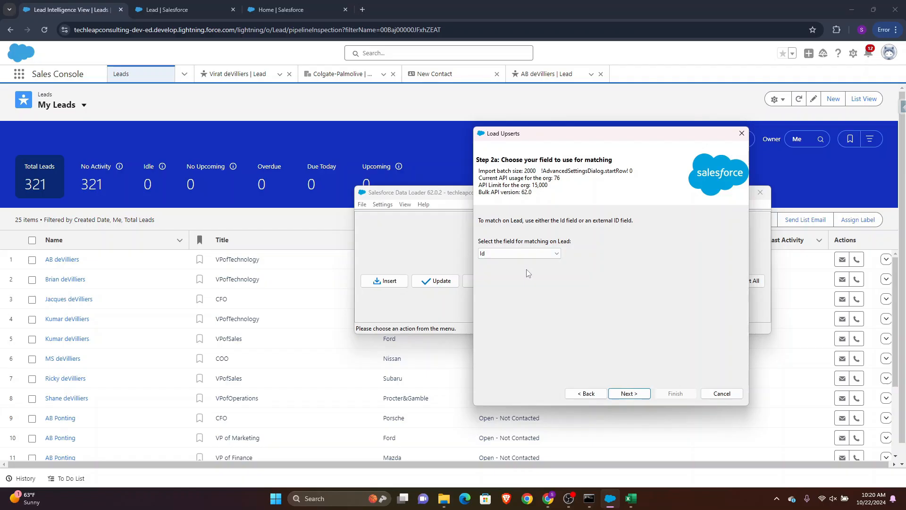
left_click(632, 394)
left_click(633, 394)
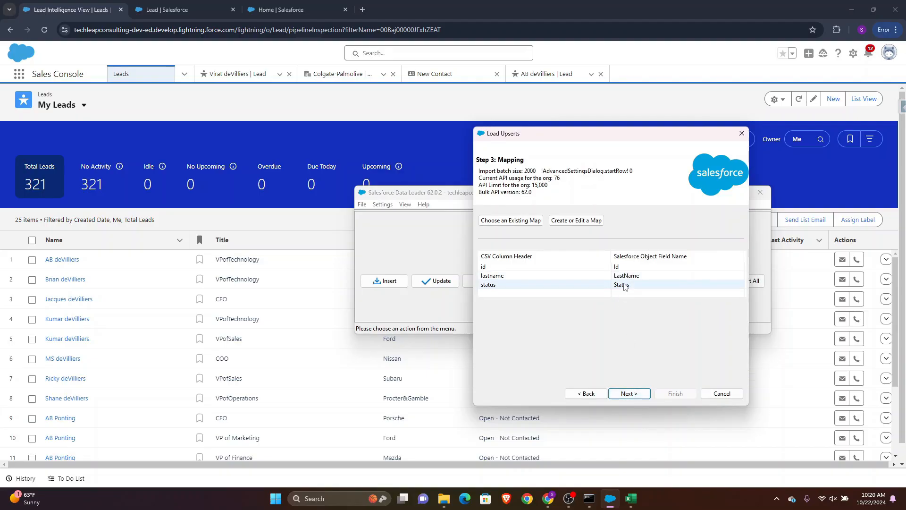
left_click(629, 394)
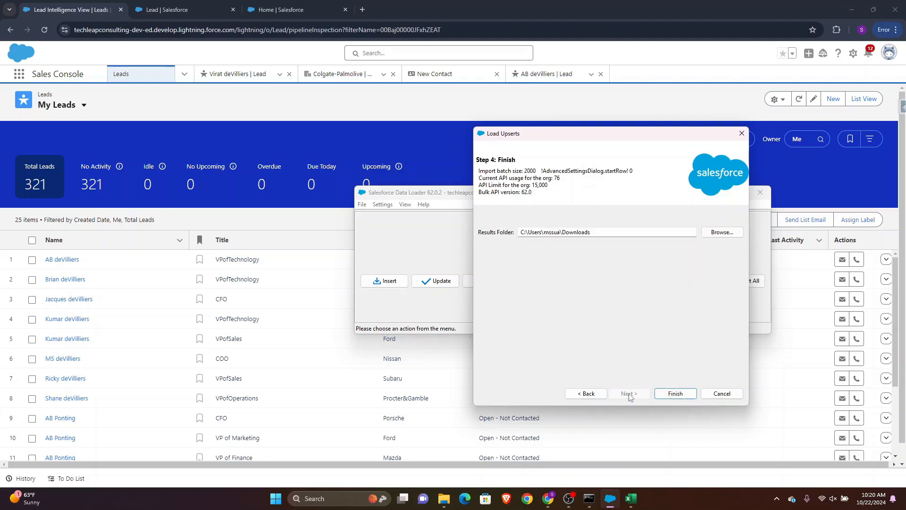
left_click(675, 393)
left_click(491, 286)
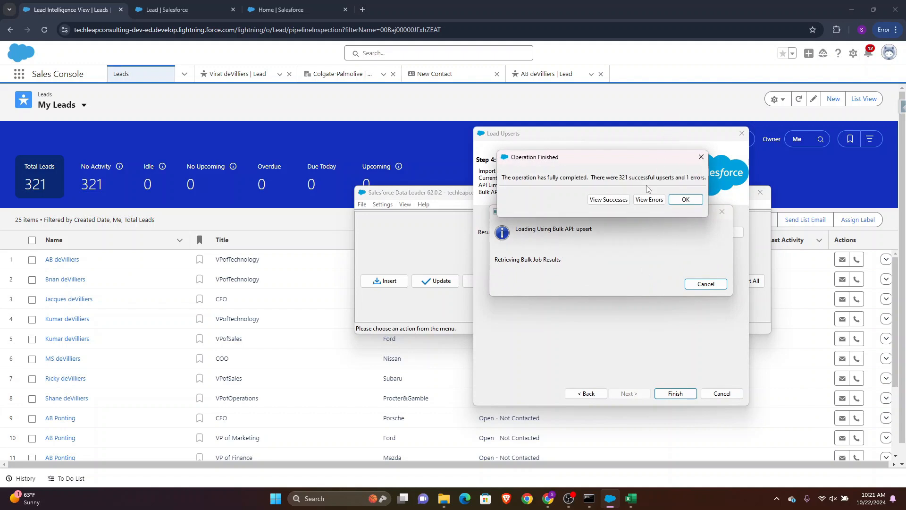
Review the upsert's error records through the ERROR column, and close the viewer and completion dialog
left_click(645, 200)
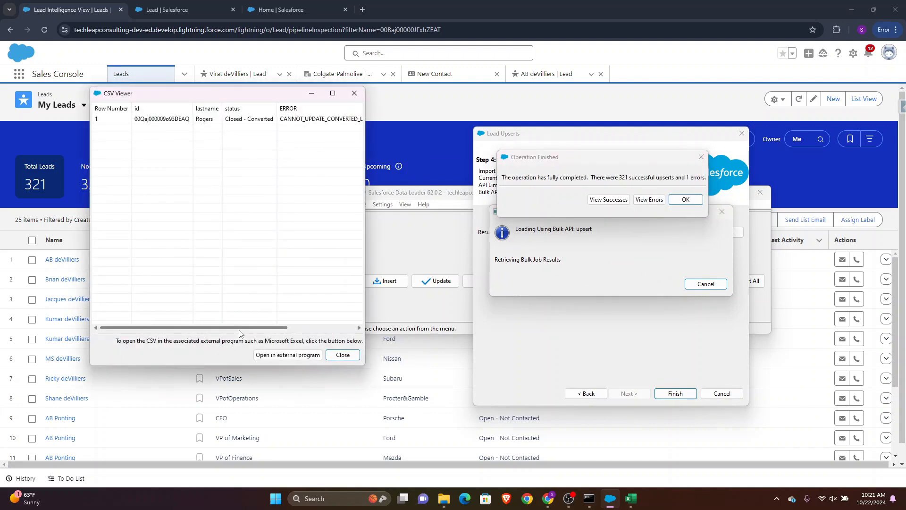
left_click_drag(241, 329, 315, 336)
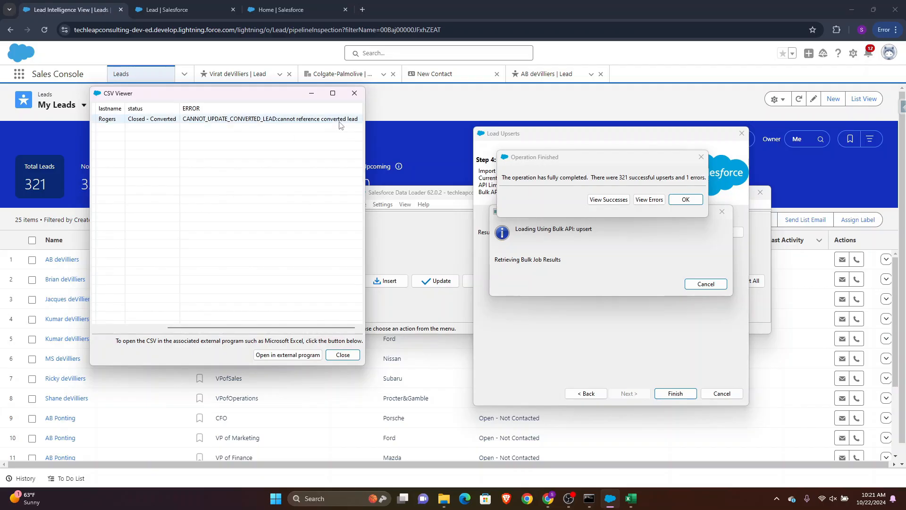
left_click(333, 356)
left_click(686, 200)
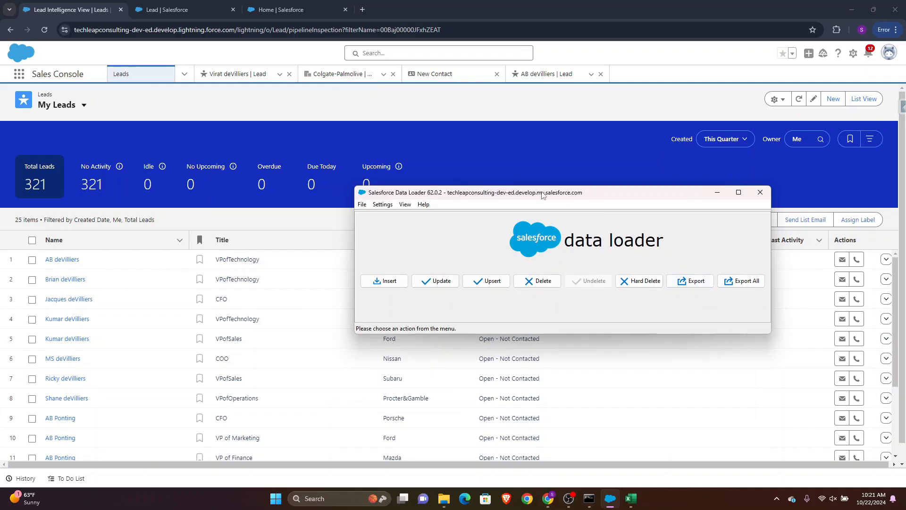
Reload the My Leads page and check the Lead Status values
left_click_drag(542, 194, 510, 152)
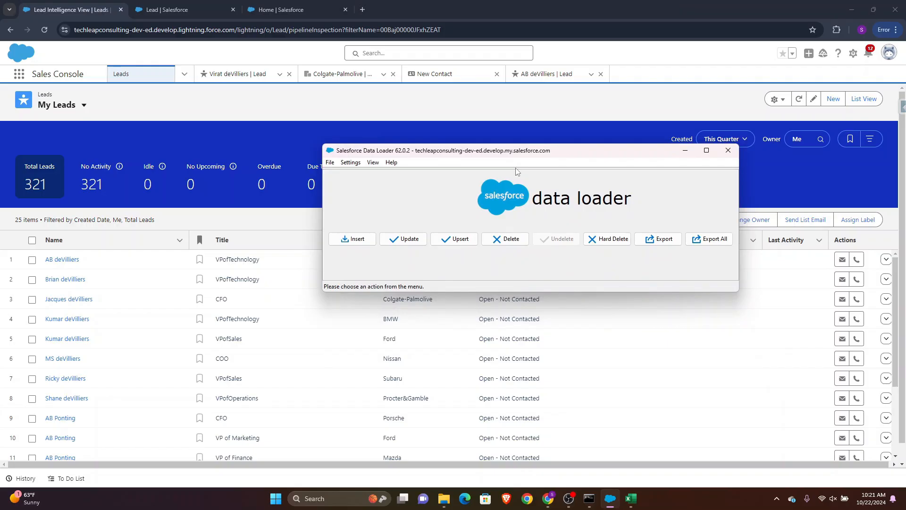
left_click(44, 30)
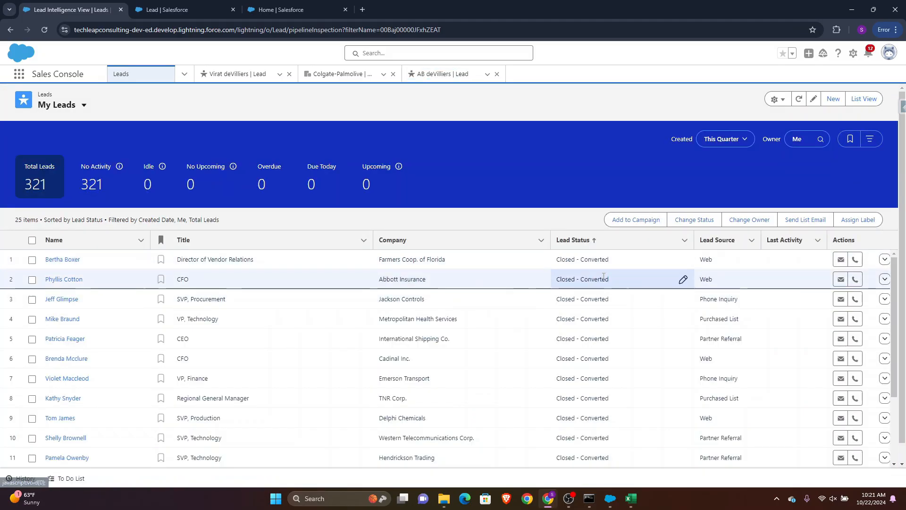
left_click(359, 238)
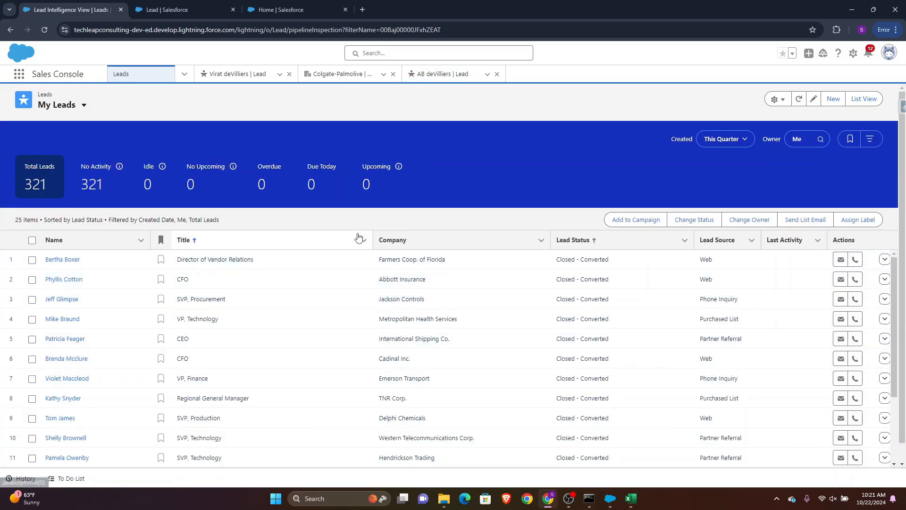
Start an insert in Data Loader for the Contact object with sampleContacts from the Sforce_TechLeap folder as the import CSV
left_click(610, 499)
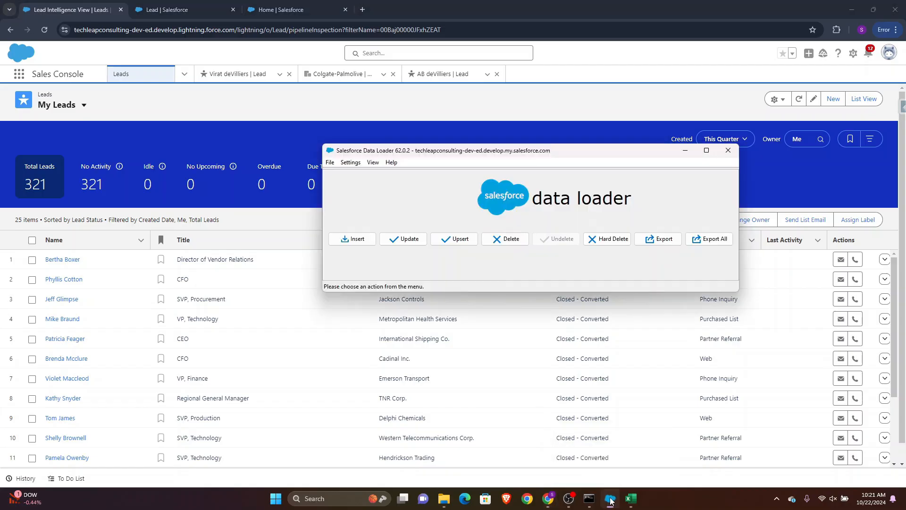
left_click(357, 240)
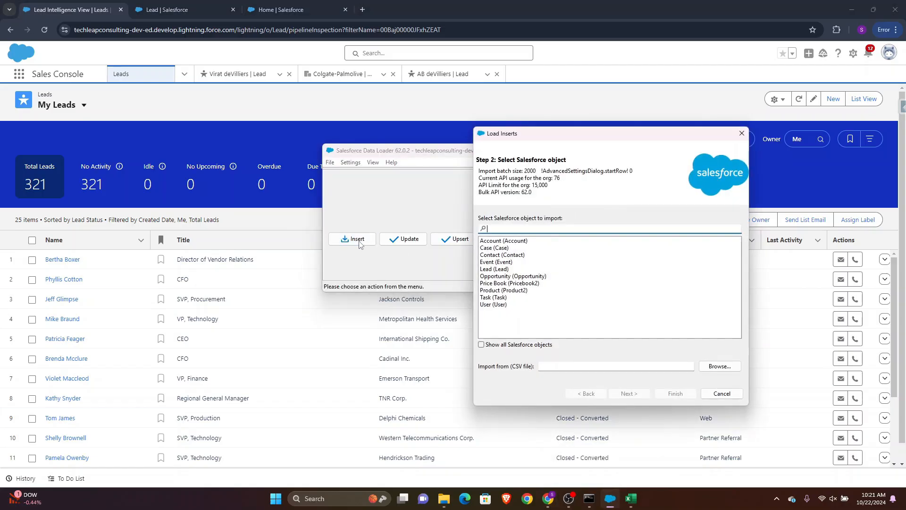
left_click(503, 256)
left_click(720, 367)
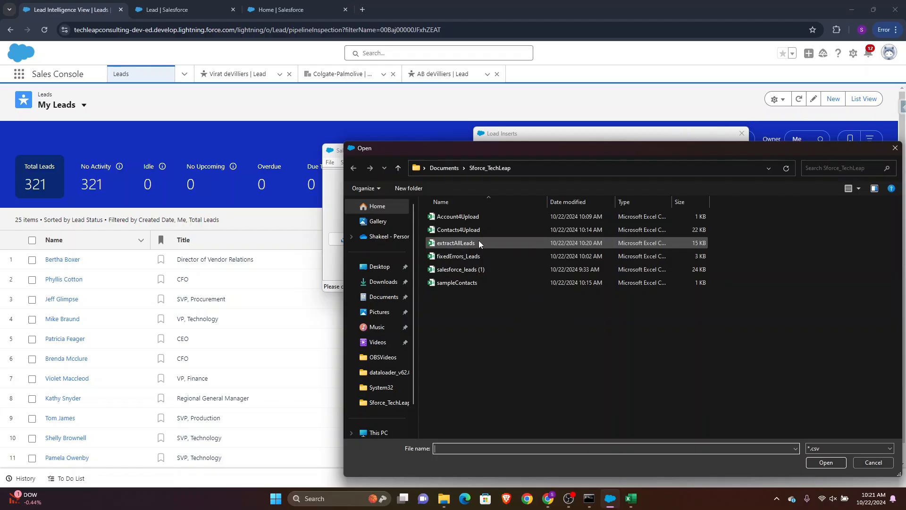
left_click(466, 283)
left_click(826, 461)
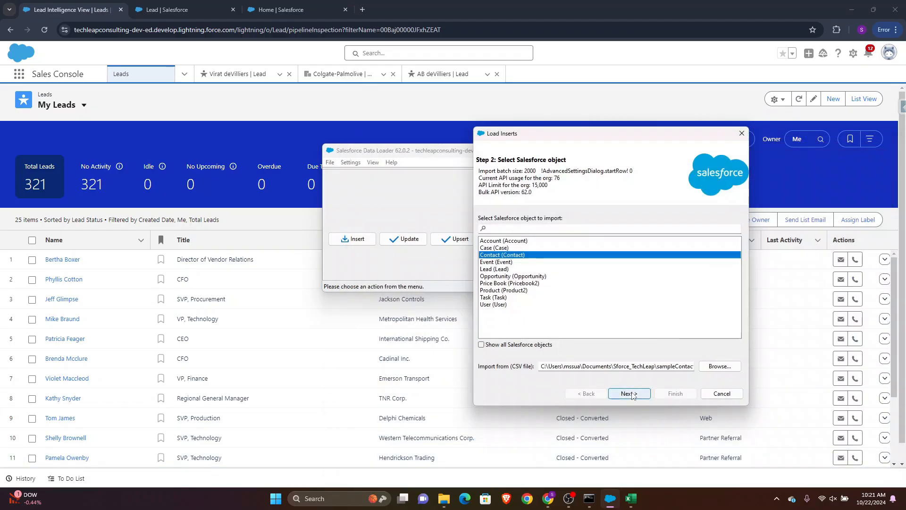
left_click(632, 395)
left_click(679, 251)
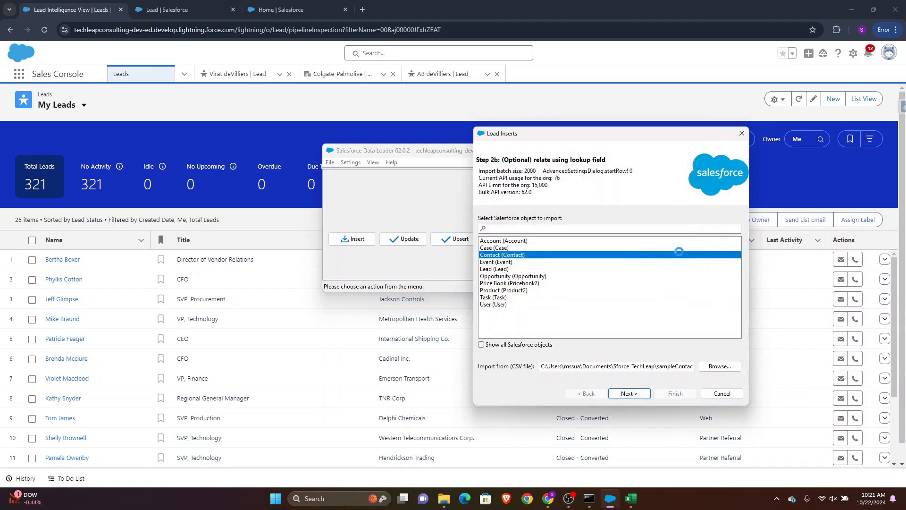
Skip the lookup relation, accept the contact field mapping and try to insert the contacts with results saved to Downloads
left_click(635, 394)
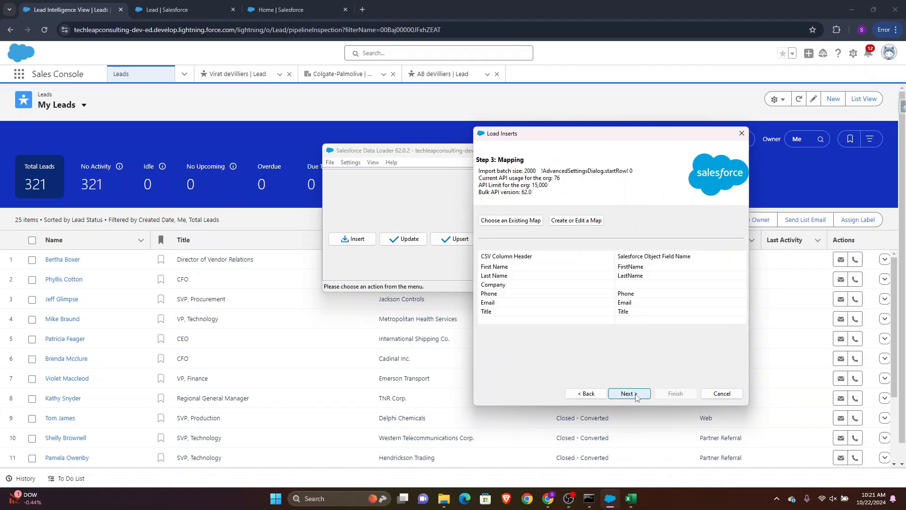
left_click(635, 394)
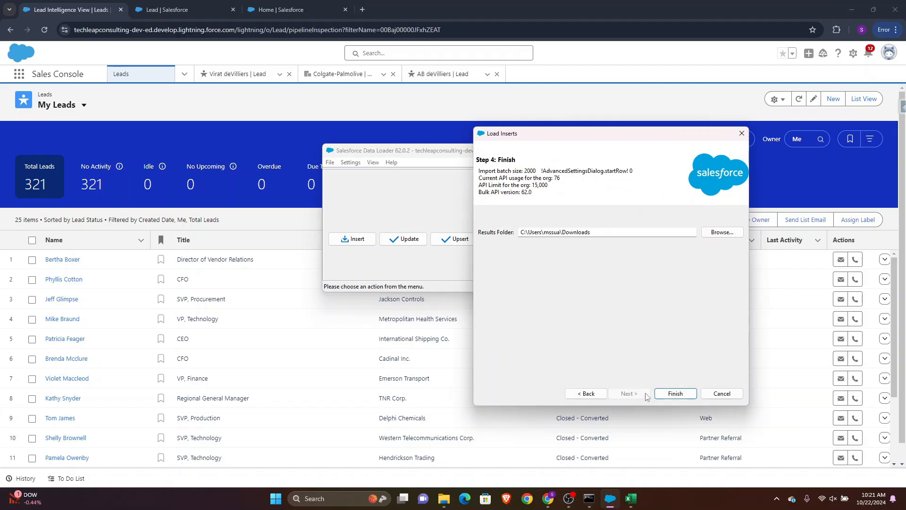
left_click(676, 393)
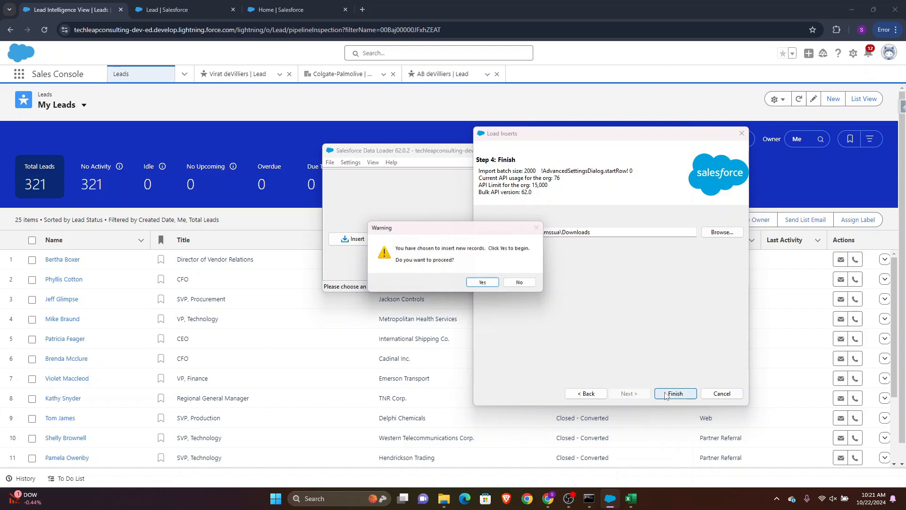
left_click(485, 285)
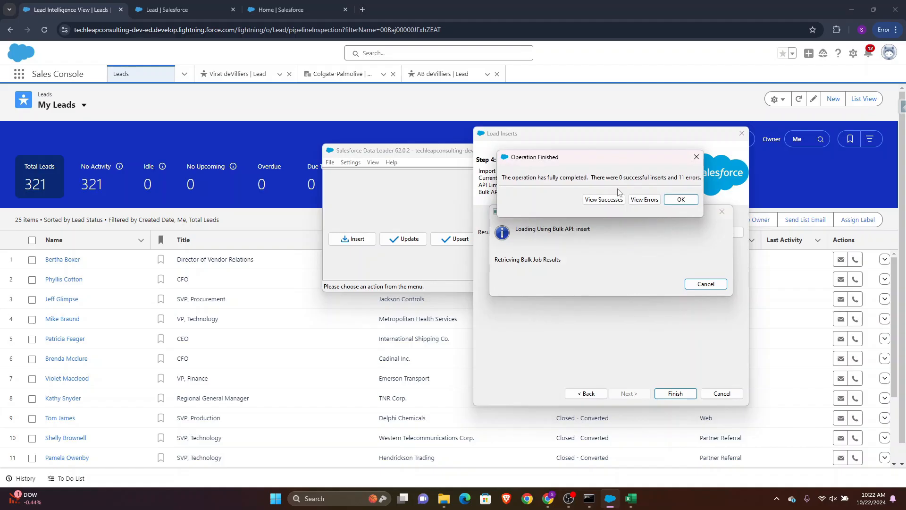
Review the contact insert's error records through the ERROR column, and close the viewer and completion dialog
left_click(642, 201)
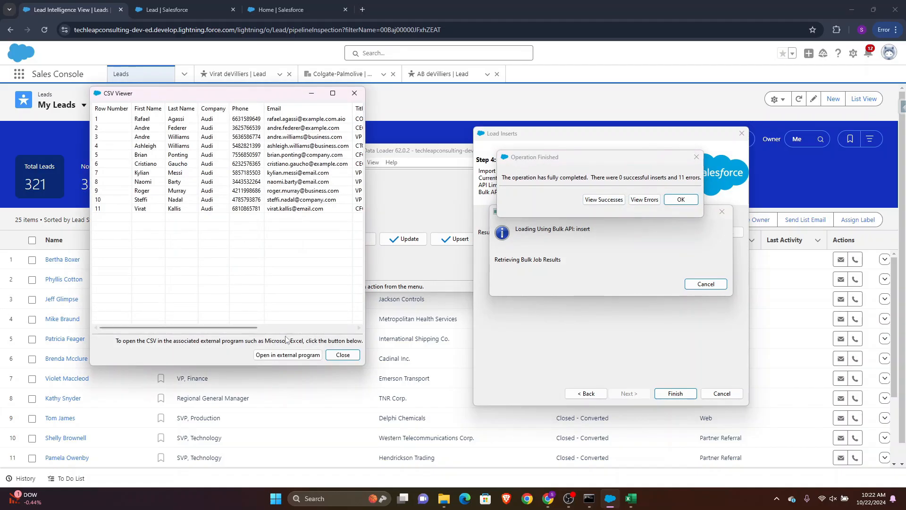
left_click(303, 328)
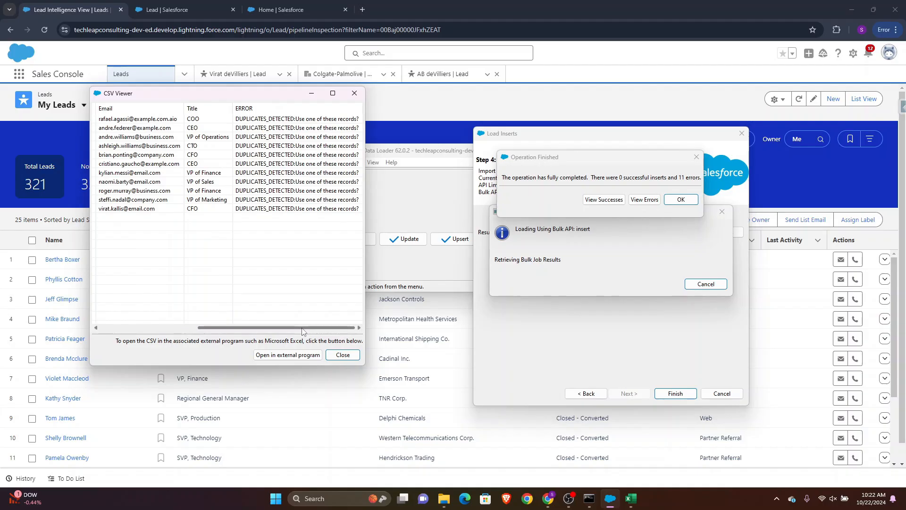
left_click(349, 354)
left_click(681, 200)
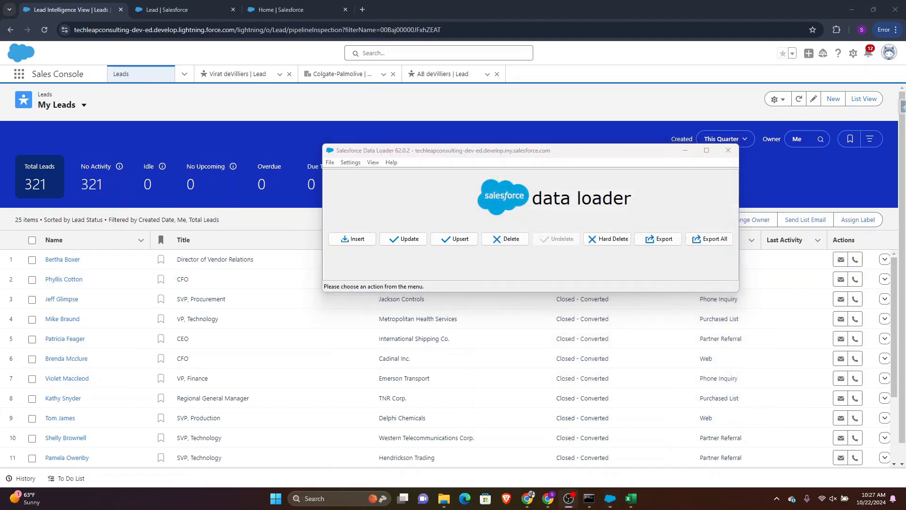
In Salesforce Setup, search for "dup", go to Duplicate Rules and open the Standard Contact Duplicate Rule for editing
left_click(276, 10)
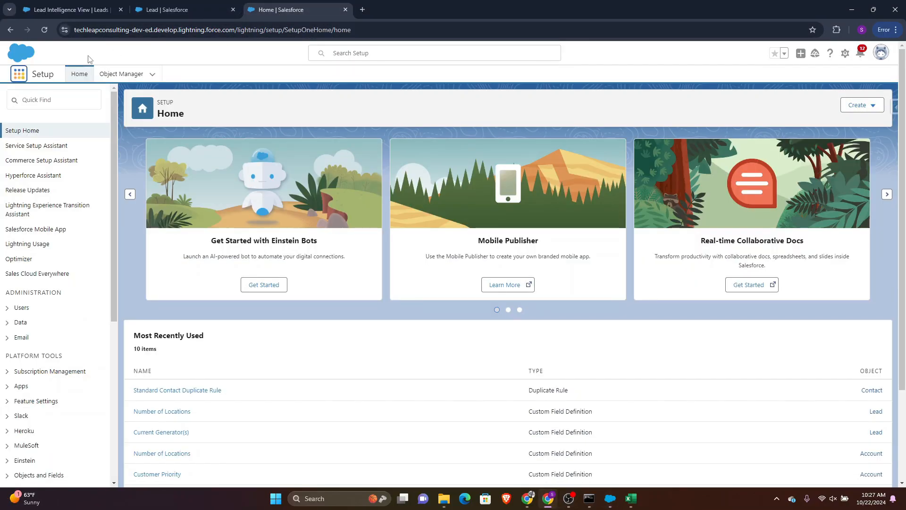
left_click(52, 94)
type("dup")
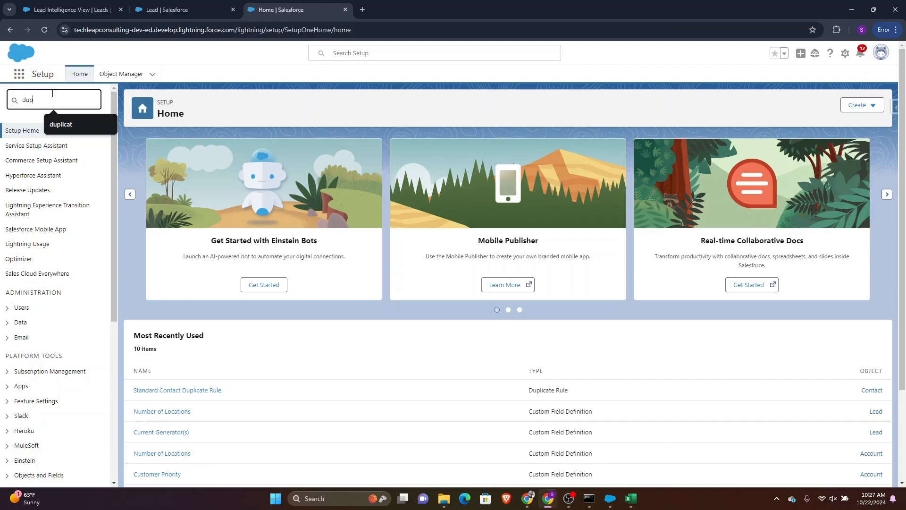
left_click(61, 175)
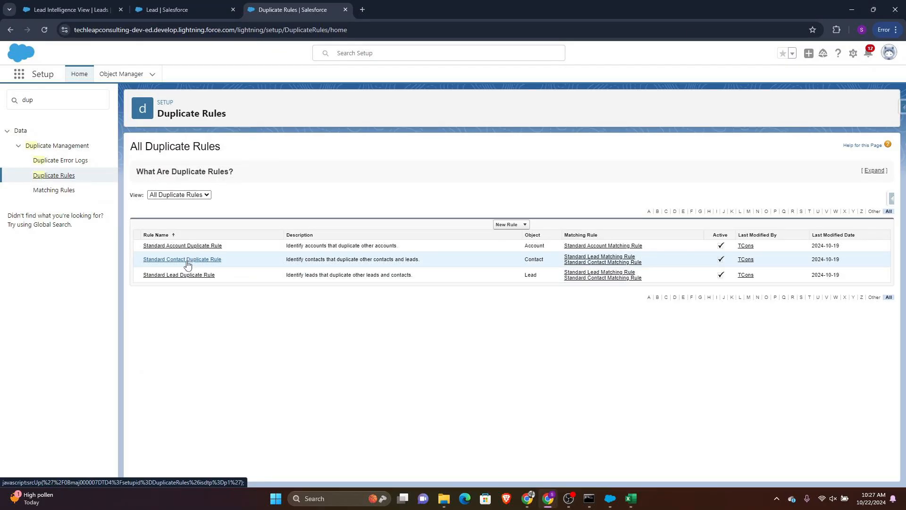
left_click(188, 260)
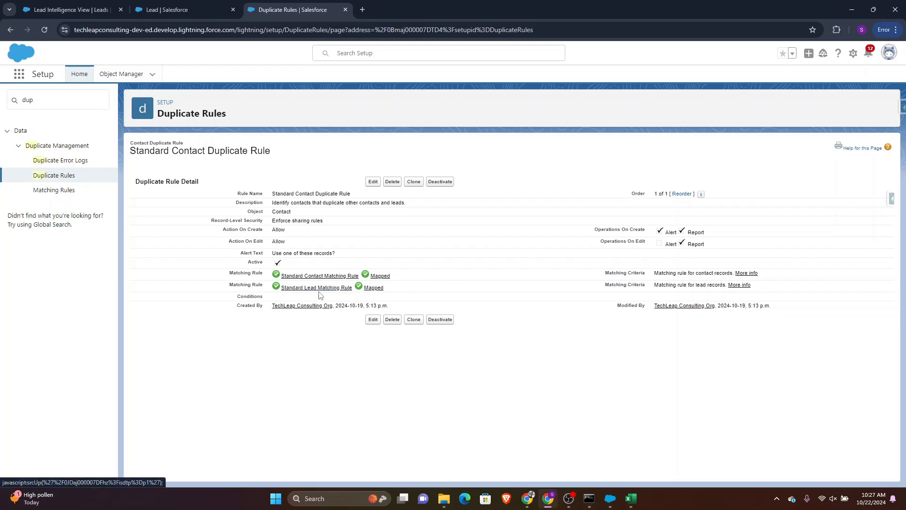
left_click(373, 182)
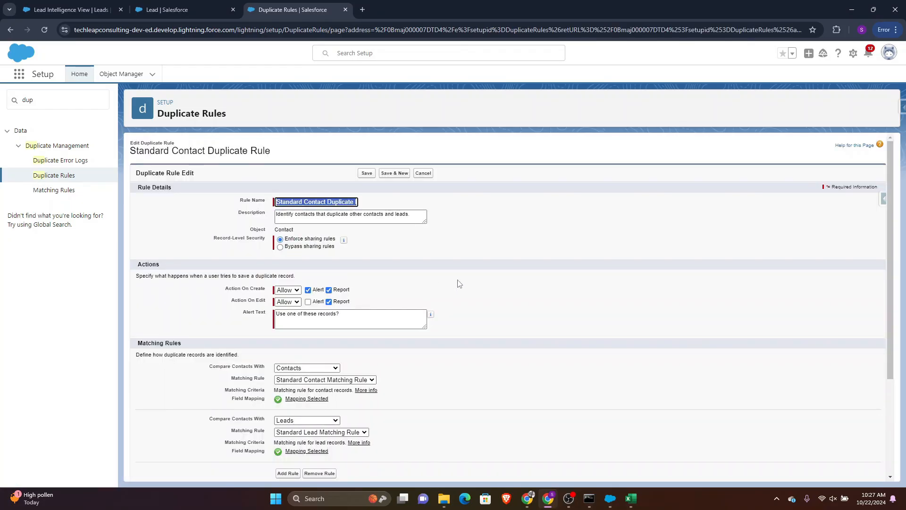
scroll(459, 283, "down", 3)
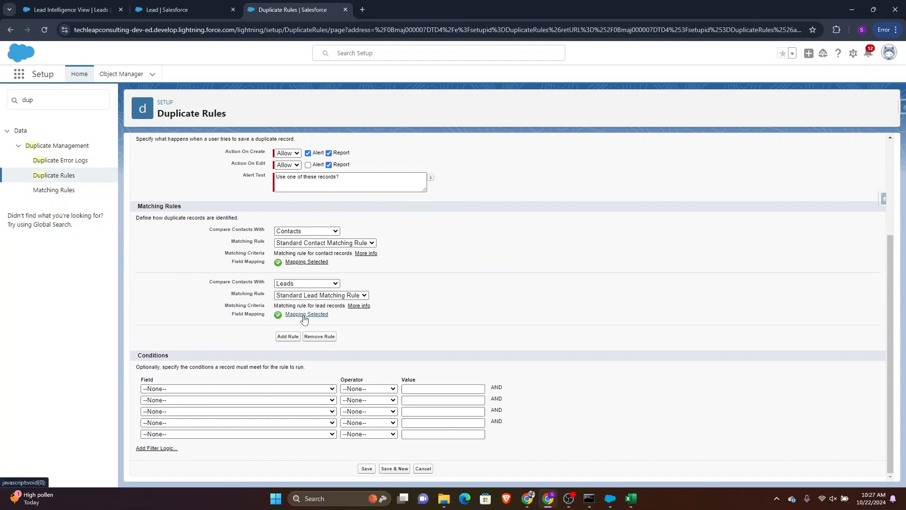
left_click(245, 389)
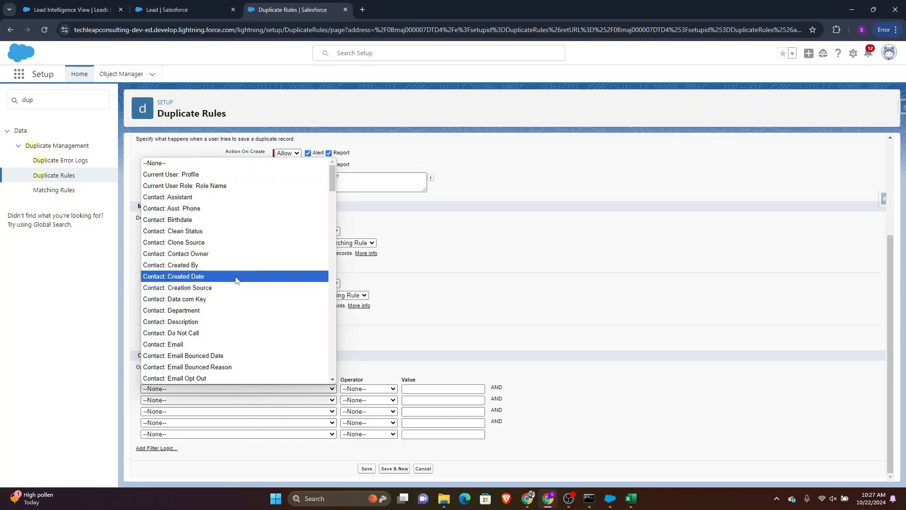
scroll(237, 281, "down", 20)
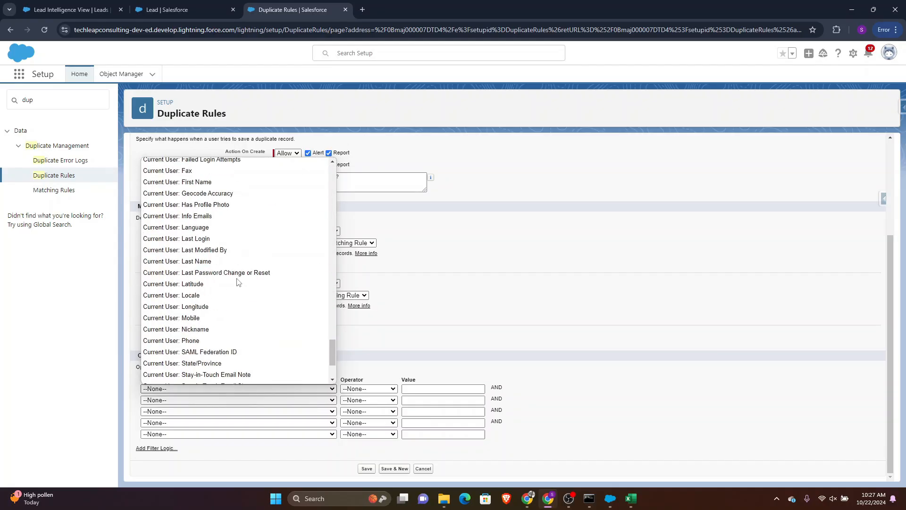
scroll(238, 282, "down", 3)
scroll(239, 282, "up", 20)
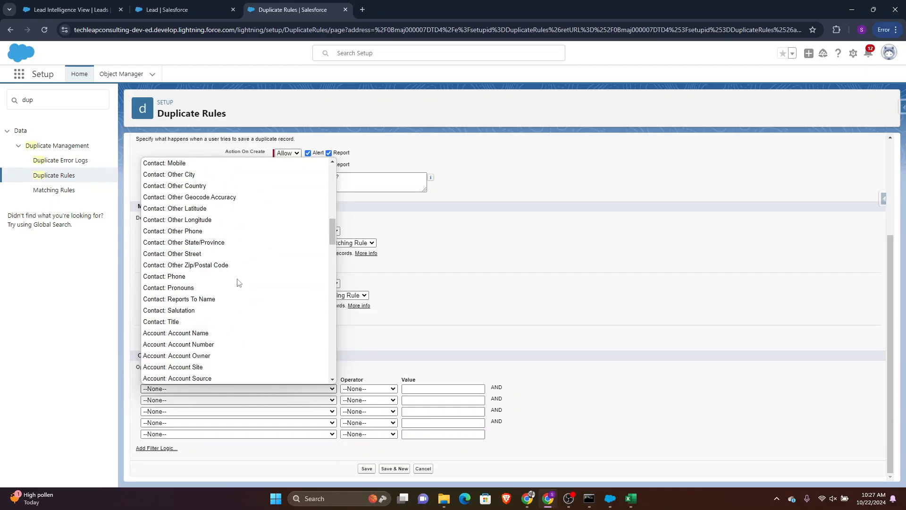
key("Escape")
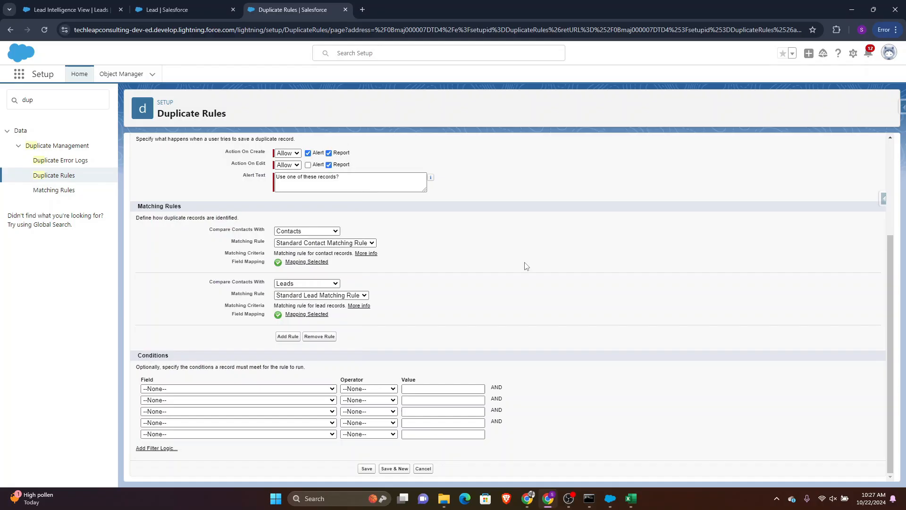
Remove the Leads comparison with its Standard Lead Matching Rule from the contact duplicate rule and save the rule
left_click(321, 338)
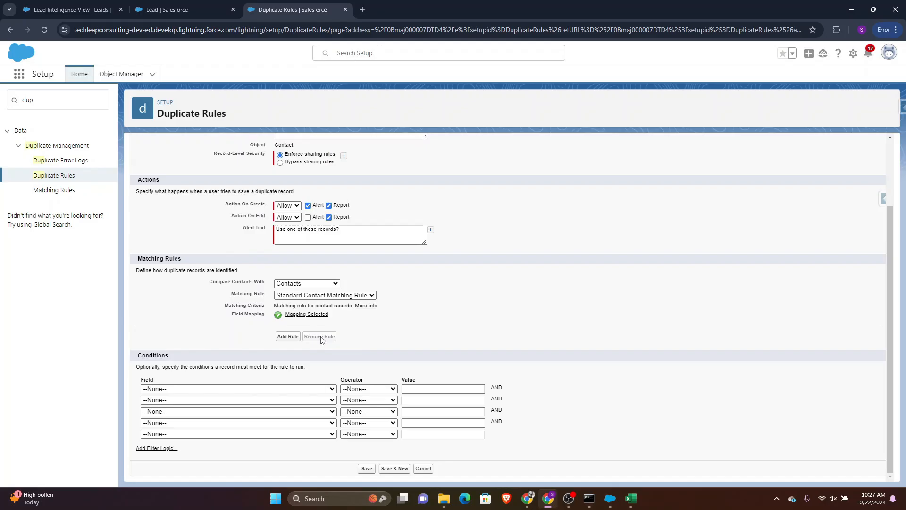
left_click(364, 471)
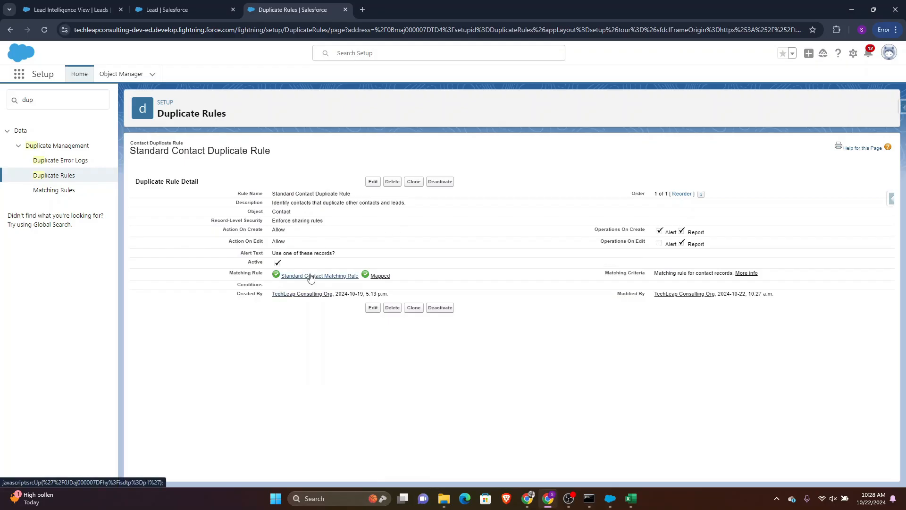
Switch to Data Loader and set up a new Contact insert using sampleContacts from the Sforce_TechLeap folder
left_click(81, 8)
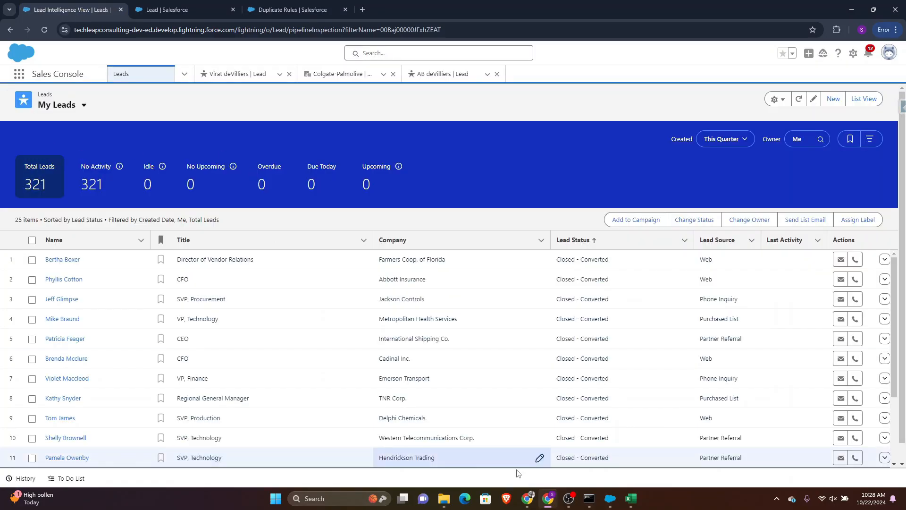
left_click(611, 499)
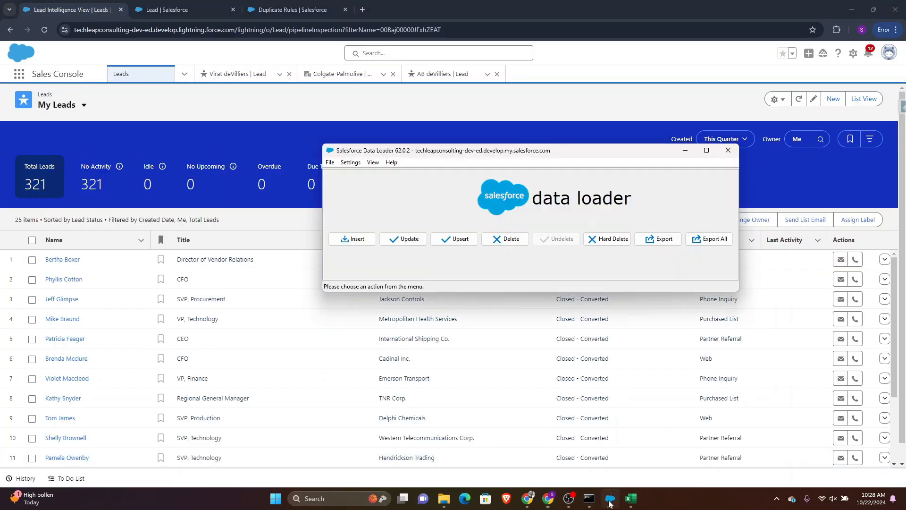
left_click(358, 241)
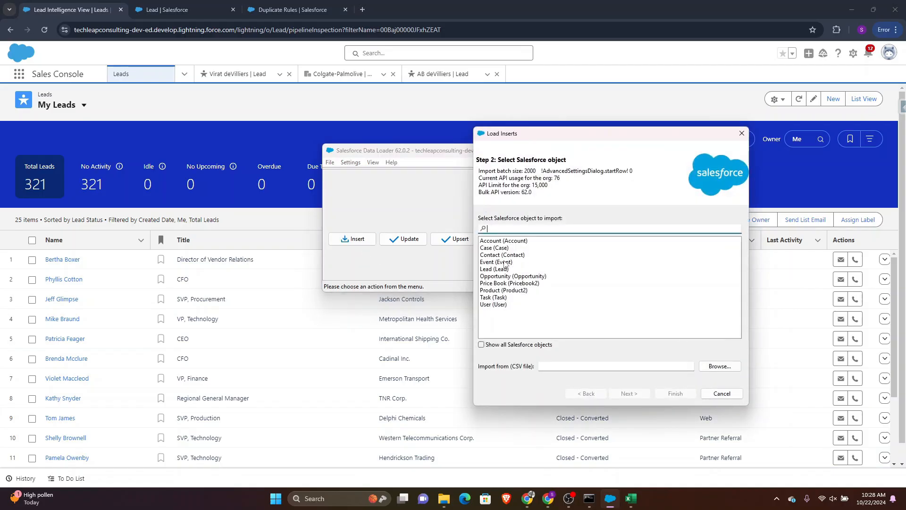
left_click(503, 255)
left_click(719, 367)
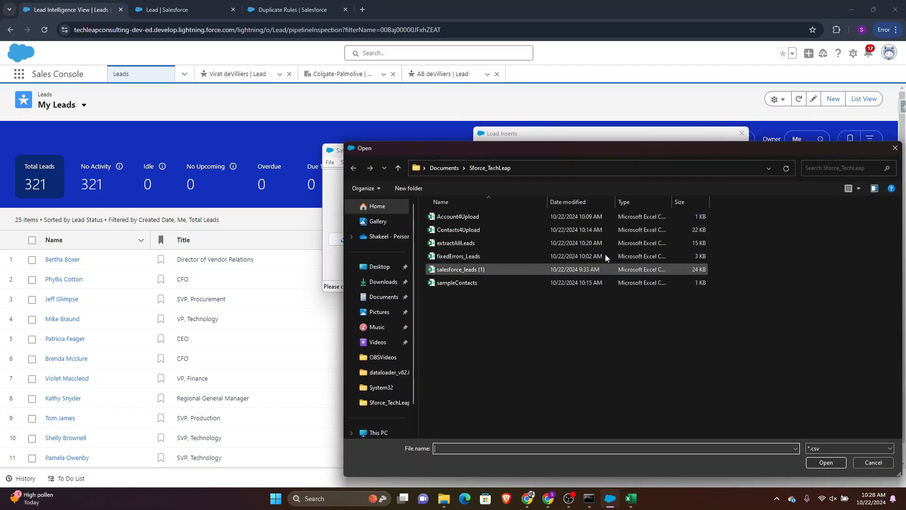
left_click(456, 283)
left_click(826, 462)
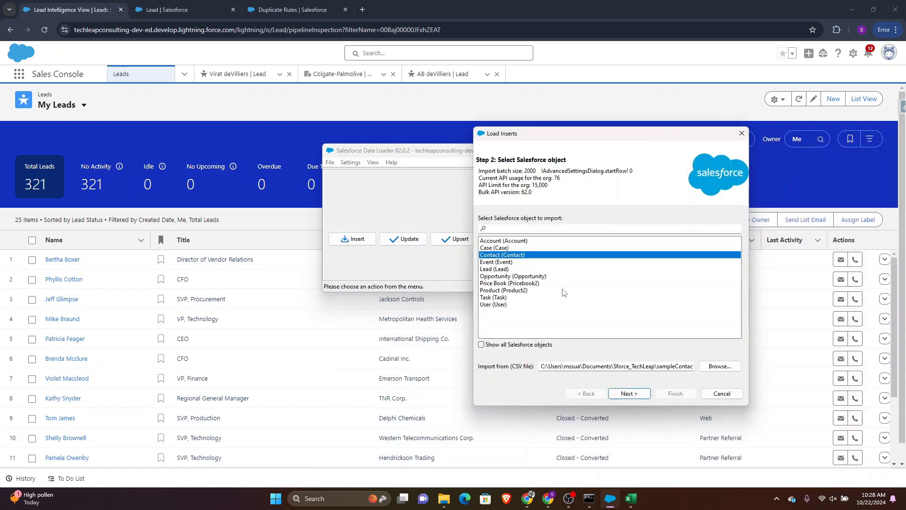
Leave the lookup relations unselected, keep the field mapping, run the contact insert with results saved to Downloads, and dismiss the completion dialog
left_click(641, 393)
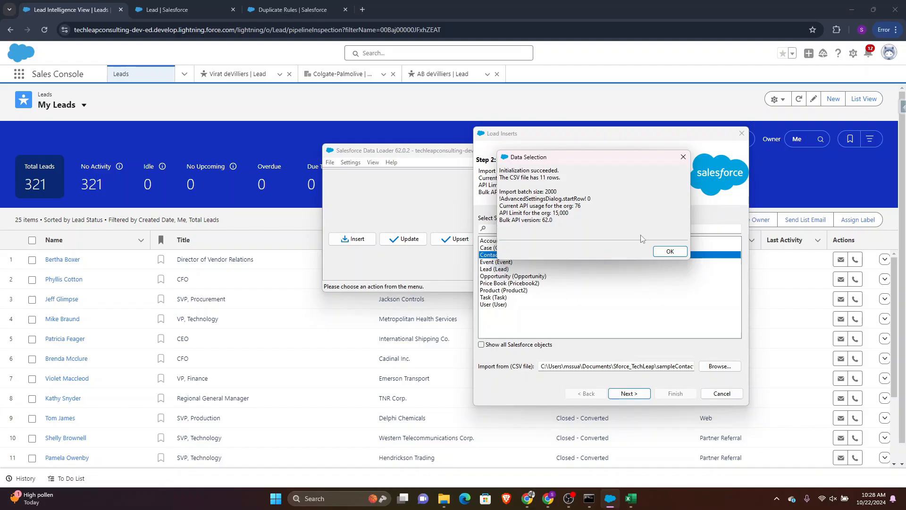
left_click(672, 253)
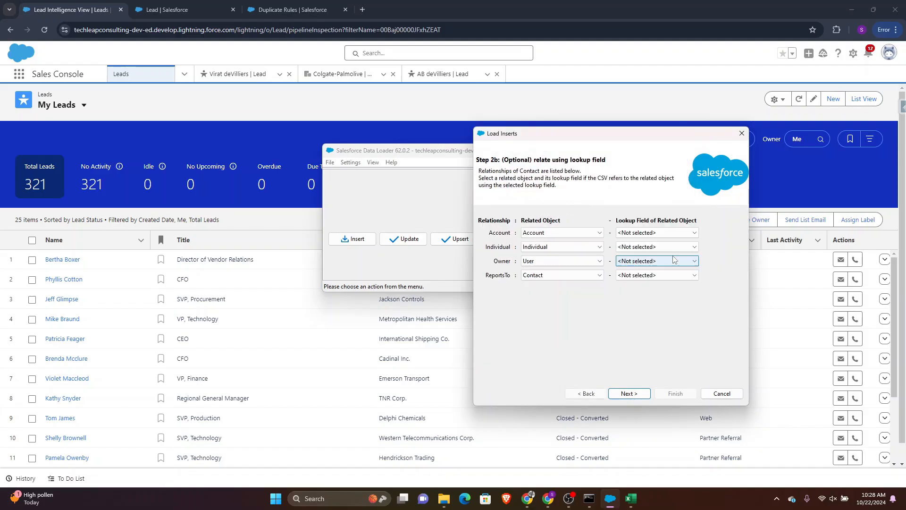
left_click(640, 395)
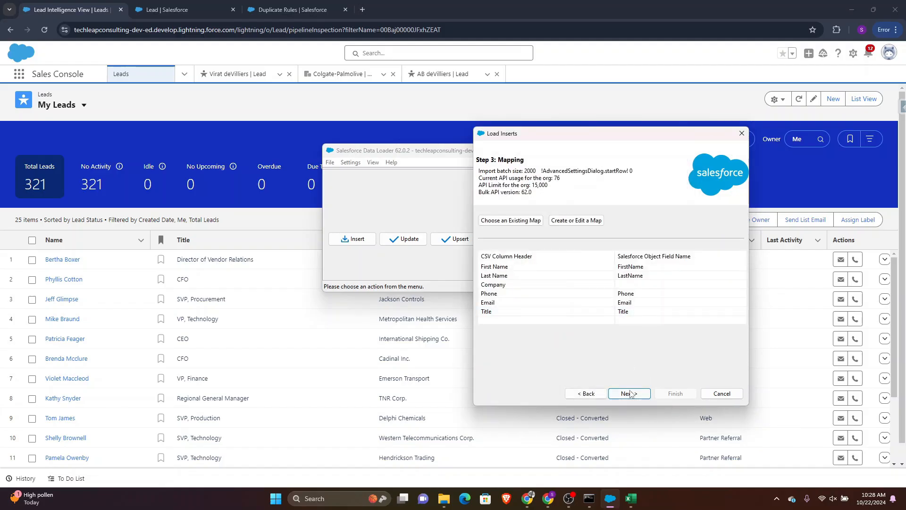
left_click(631, 390)
left_click(674, 391)
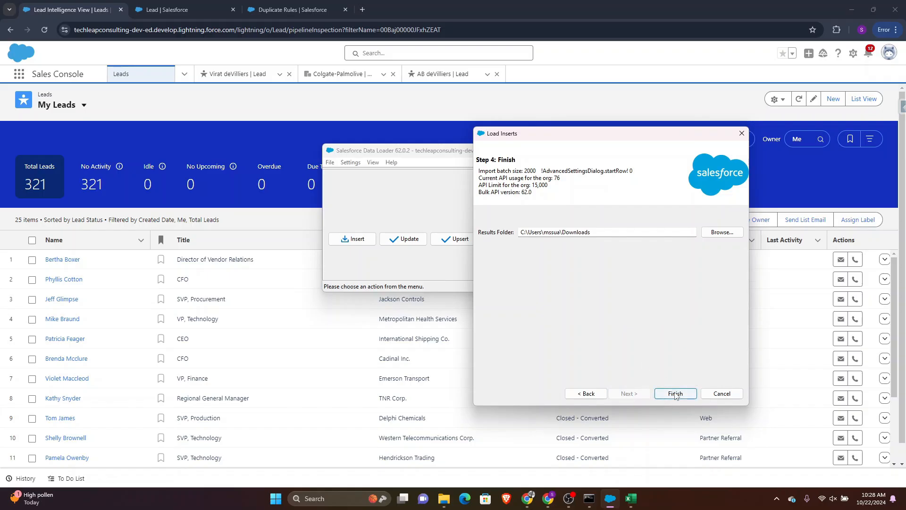
left_click(489, 285)
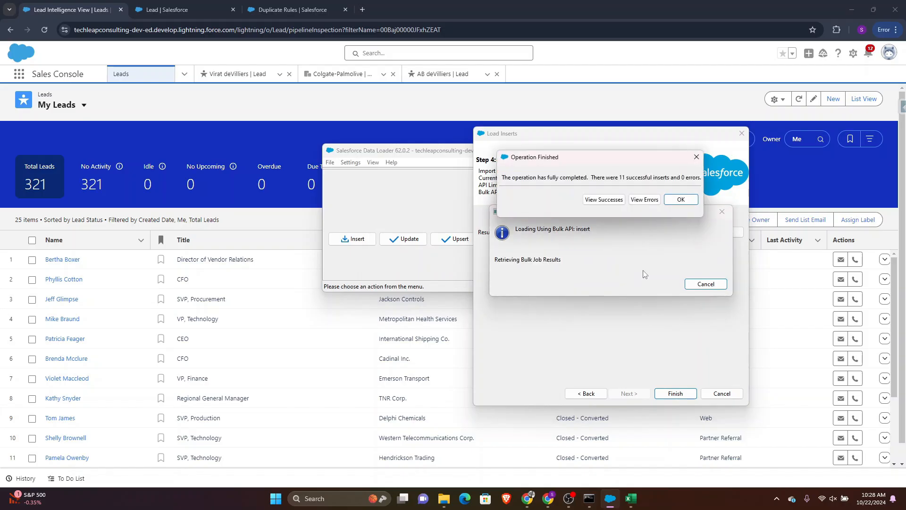
left_click(681, 199)
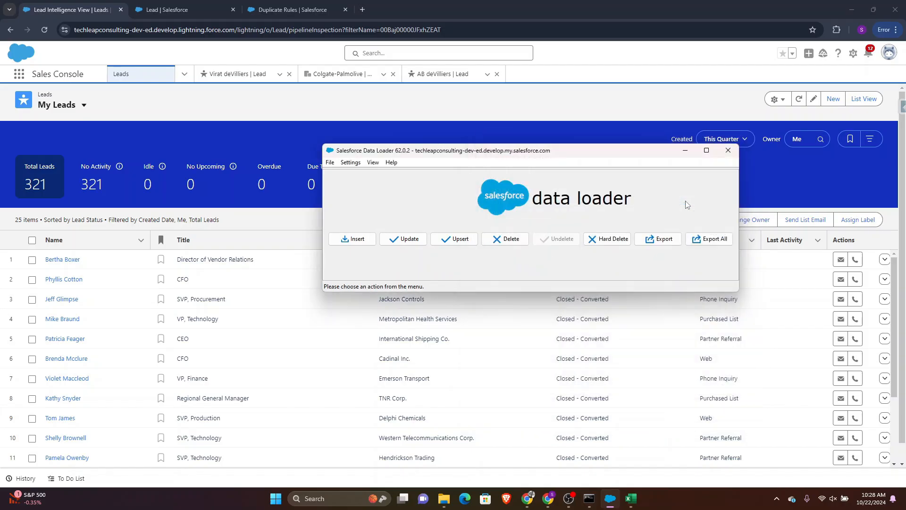
Switch to the Sales Console's Contacts list and look through My Contacts for the newly inserted records
left_click(184, 74)
left_click(160, 153)
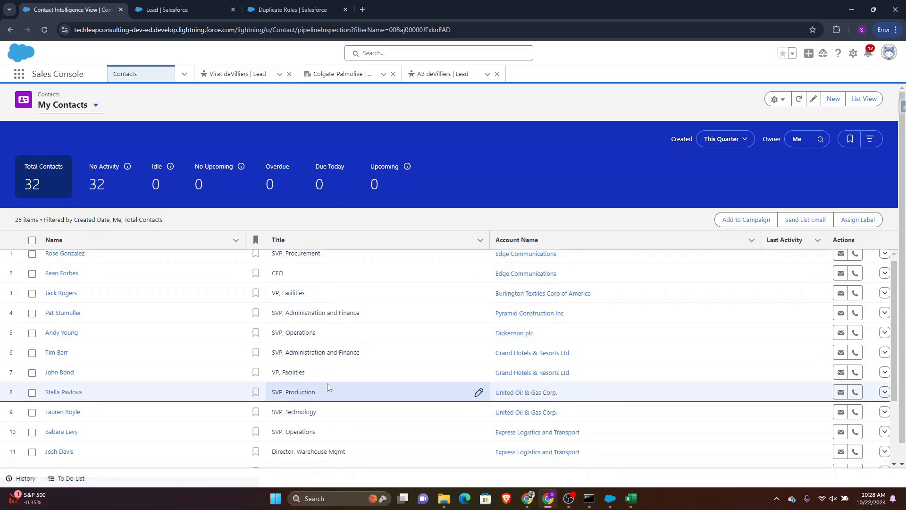
scroll(327, 382, "down", 4)
scroll(329, 382, "down", 3)
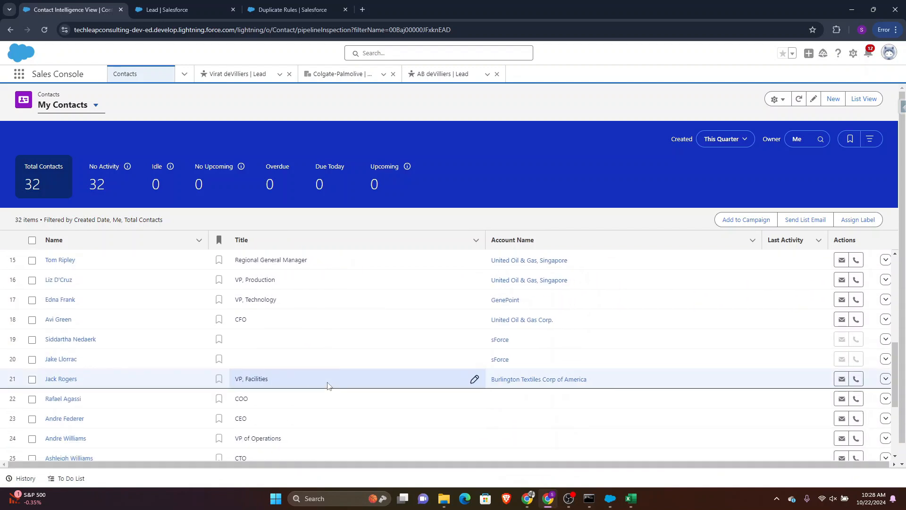
scroll(170, 371, "down", 2)
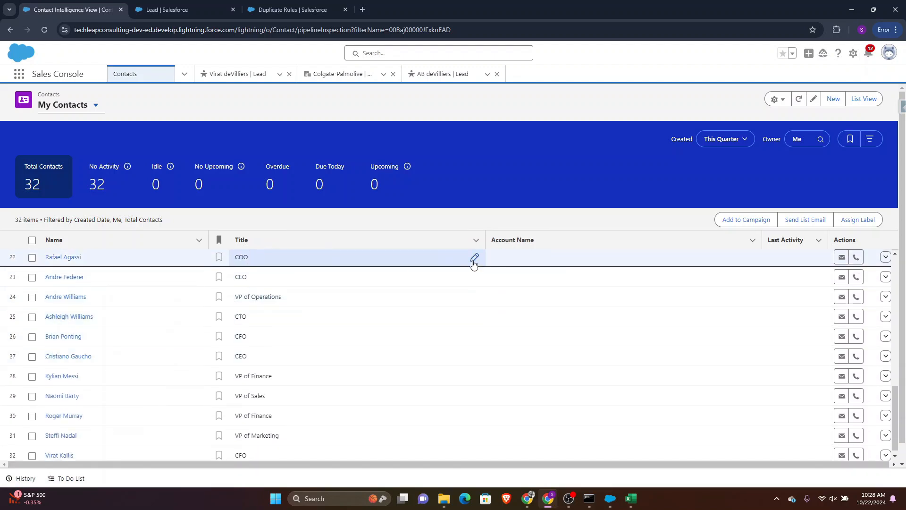
Open the CEO contact in row 23 of the list and examine the record's details
left_click(71, 277)
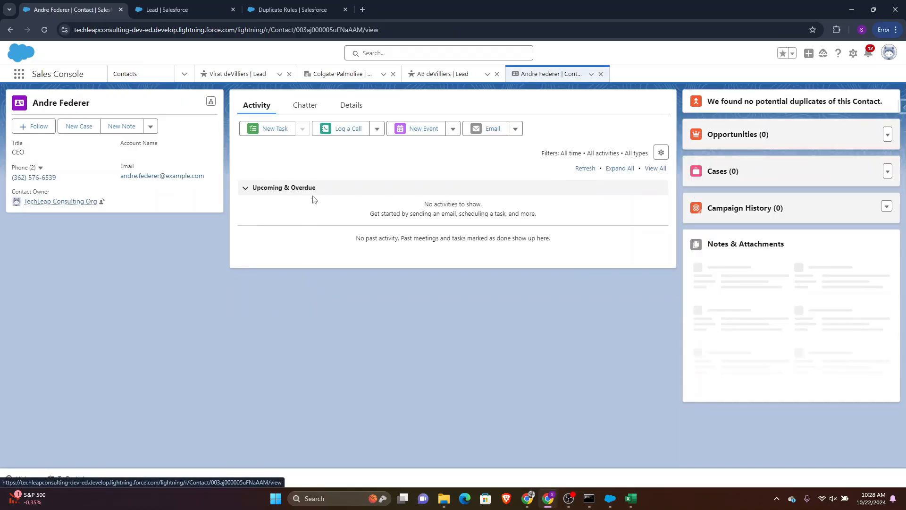
left_click(351, 105)
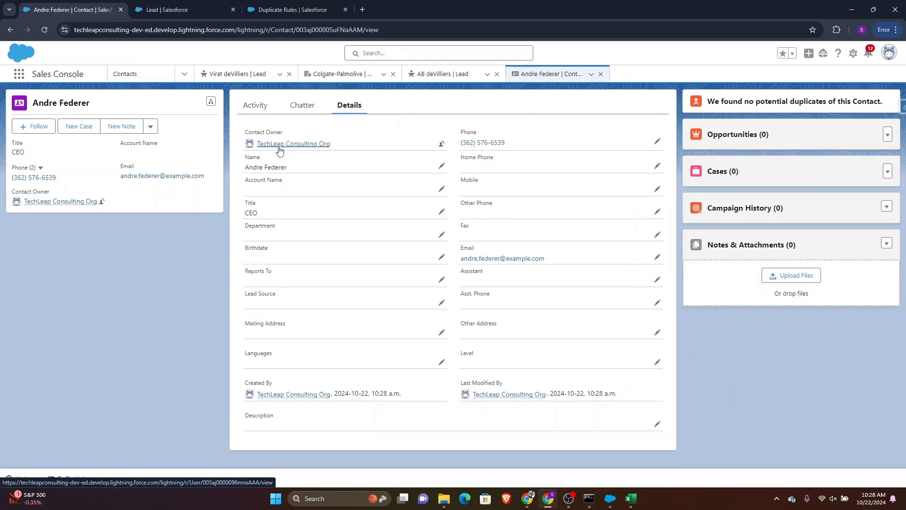
mouse_move(312, 143)
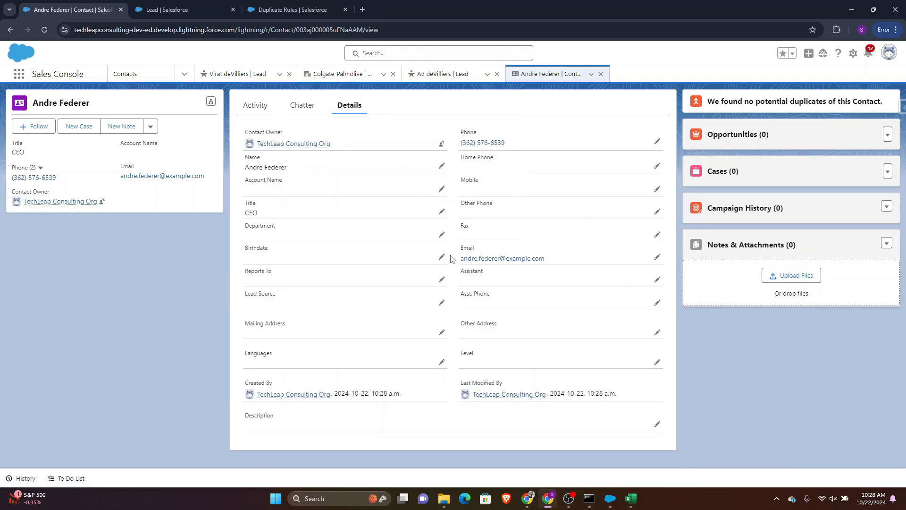
left_click(441, 189)
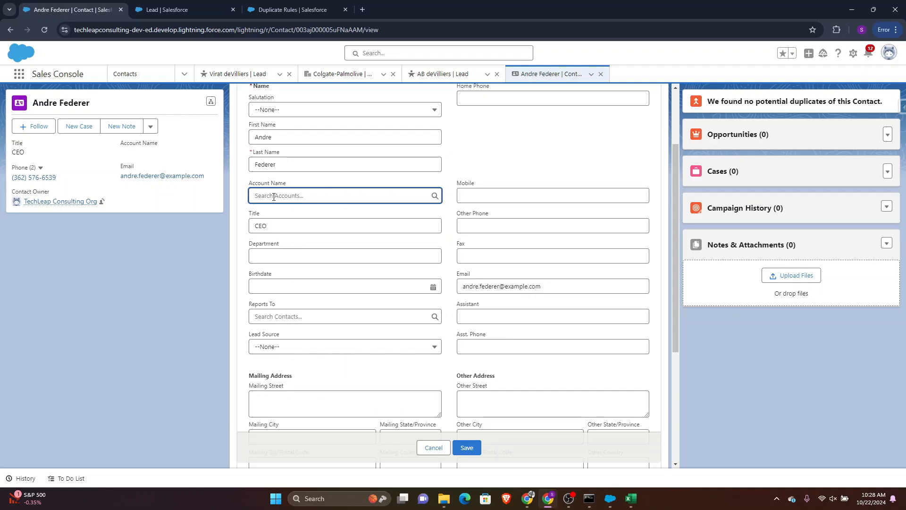
left_click(274, 196)
left_click(432, 447)
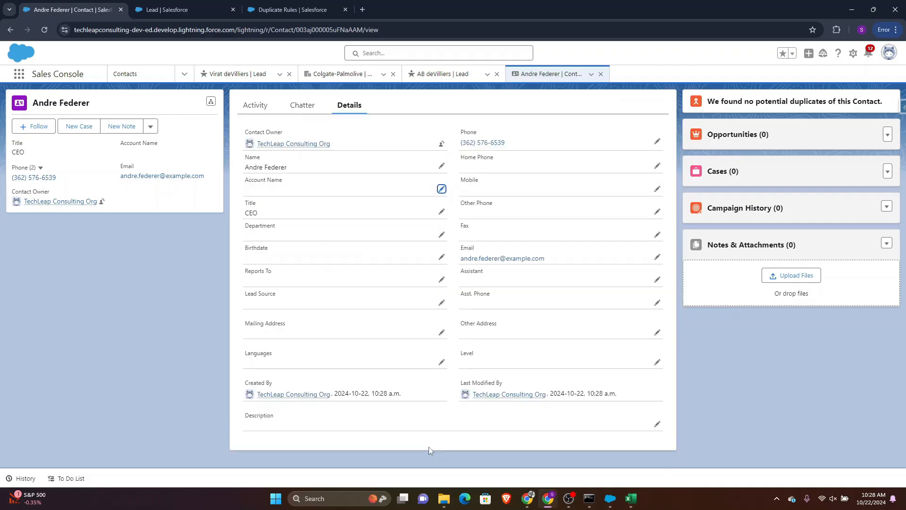
Return to the My Contacts list and check the Account Name column for the inserted contacts
left_click(129, 75)
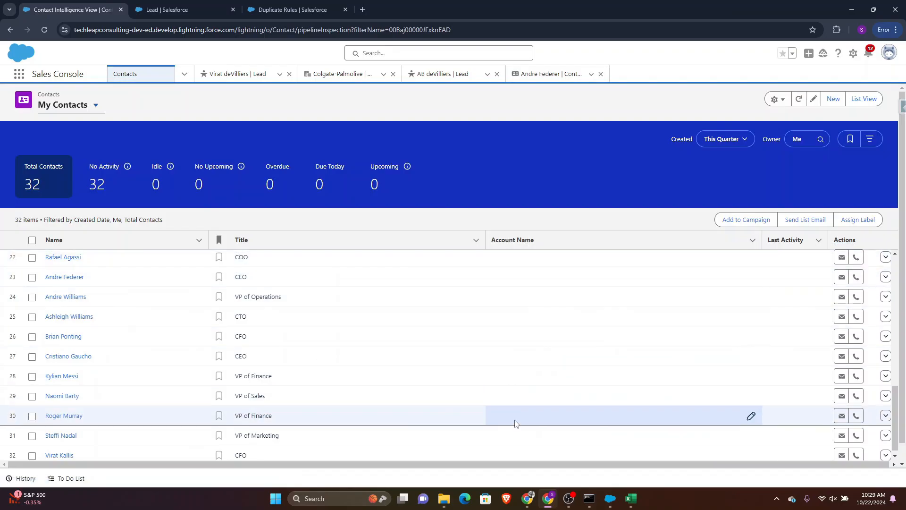
scroll(494, 384, "down", 1)
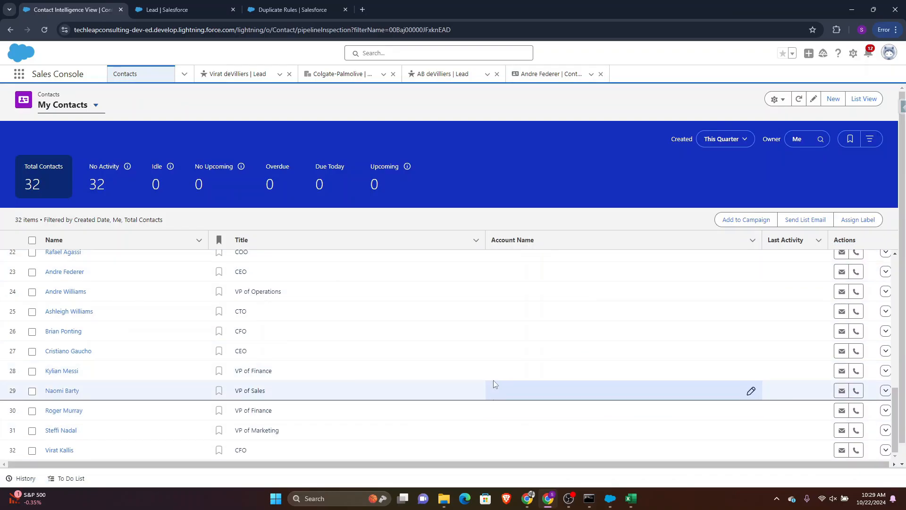